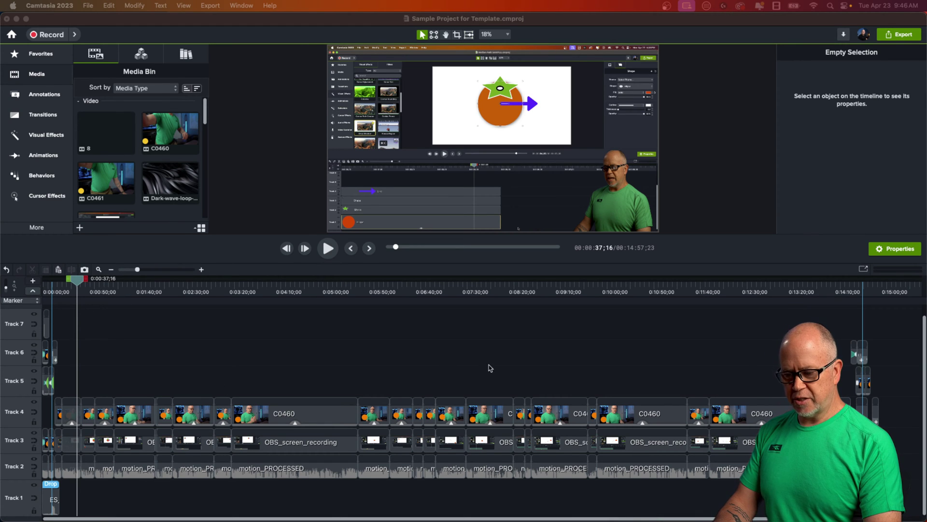
Step: Preview the intro's opening seconds and inspect the title animation inside Group 4
{"action": "left_click_drag", "start_coordinate": [79, 284], "coordinate": [29, 288]}
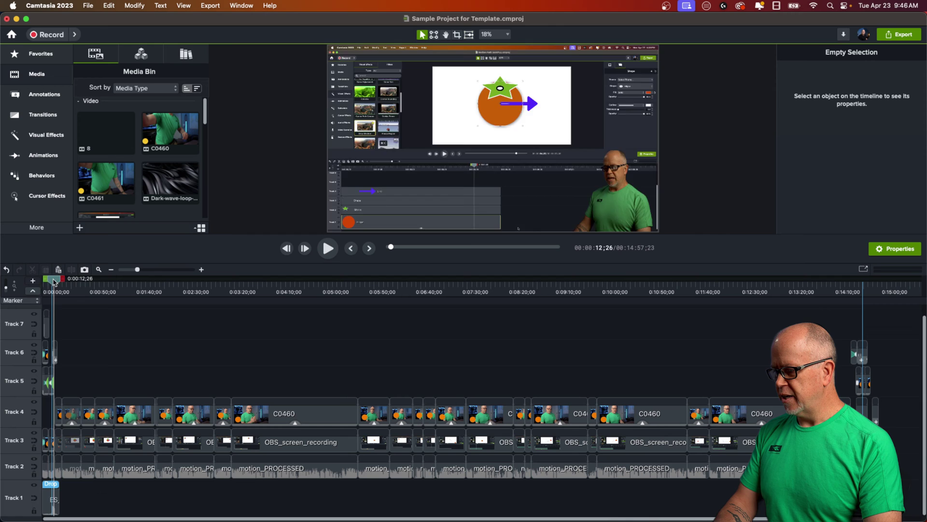
{"action": "left_click_drag", "start_coordinate": [137, 271], "coordinate": [169, 271]}
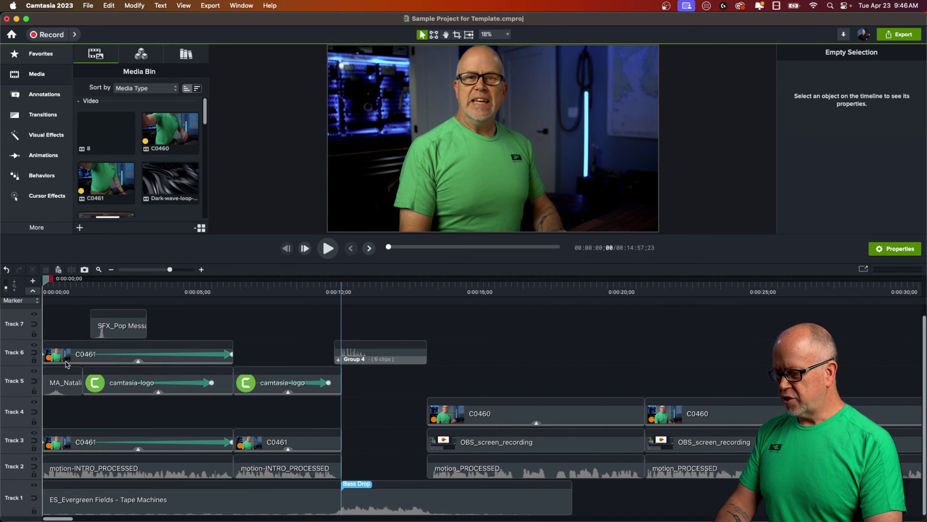
{"action": "left_click_drag", "start_coordinate": [47, 284], "coordinate": [404, 390]}
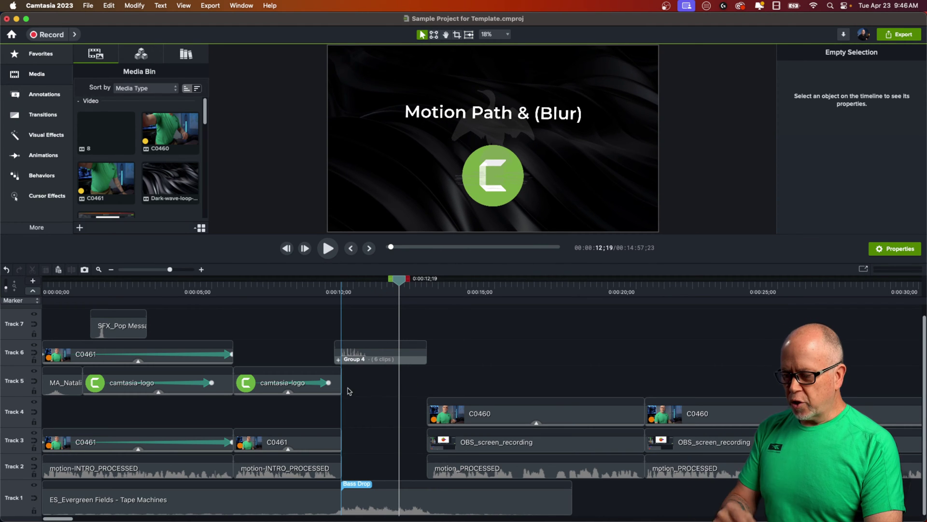
{"action": "left_click", "coordinate": [338, 360]}
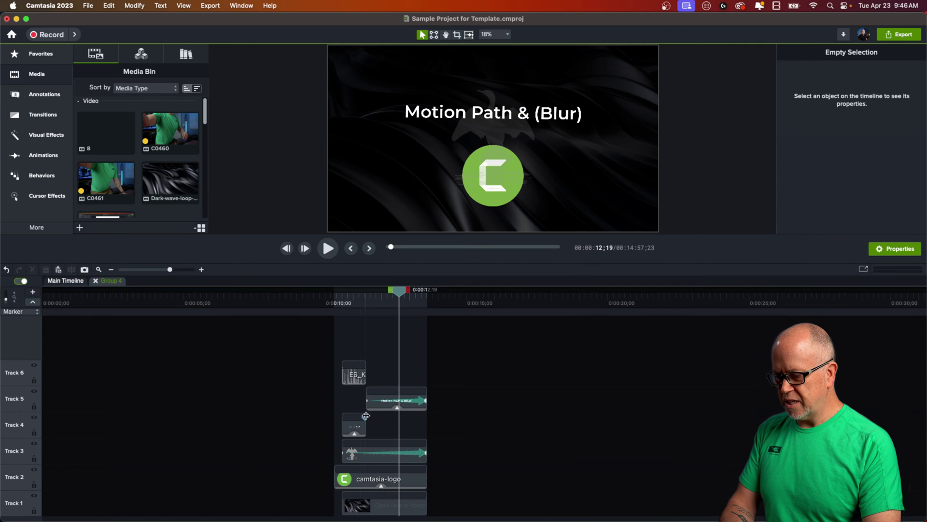
{"action": "left_click_drag", "start_coordinate": [398, 296], "coordinate": [357, 361]}
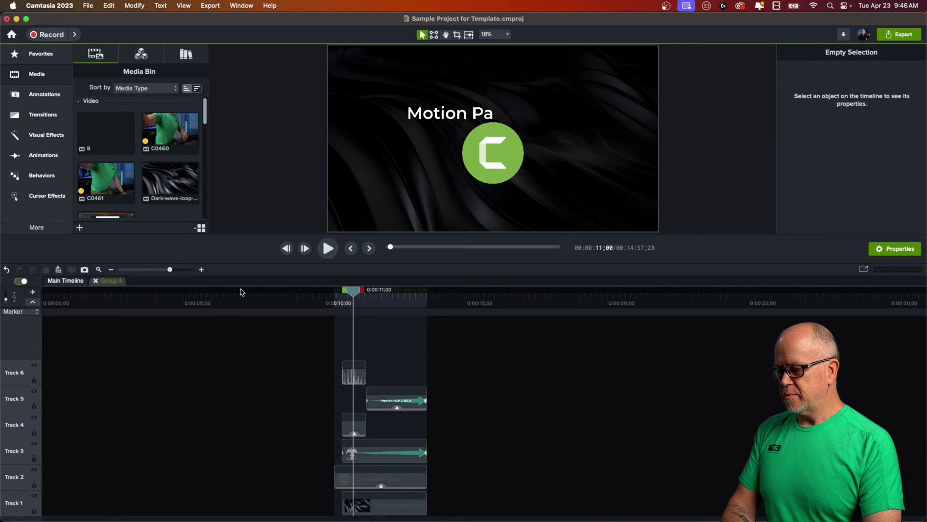
{"action": "left_click", "coordinate": [95, 281]}
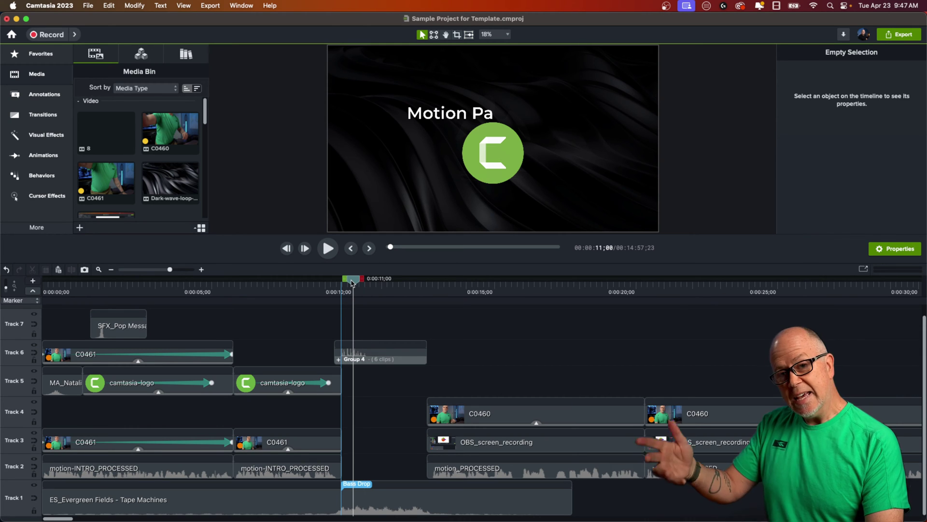
{"action": "left_click_drag", "start_coordinate": [359, 283], "coordinate": [257, 401]}
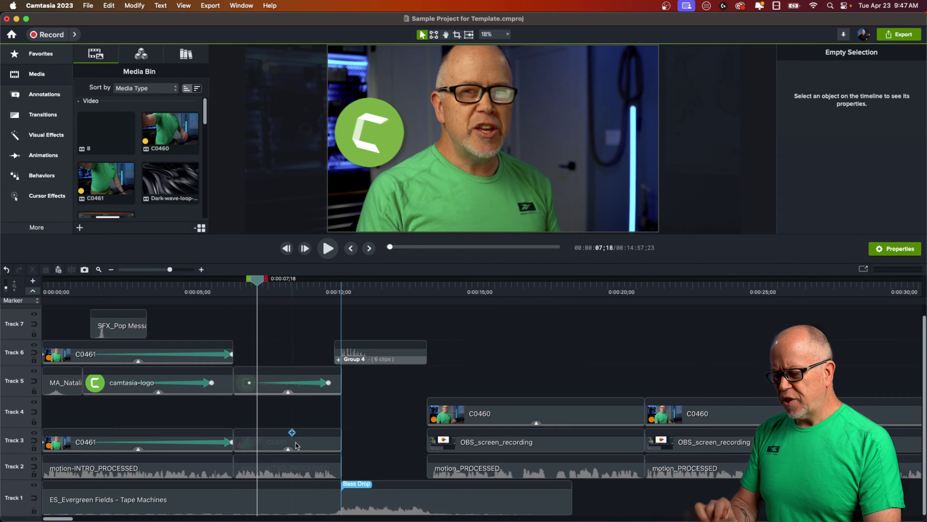
Step: Try selecting the music, Group 4, SFX_Pop Message and camtasia-logo clips to identify intro elements
{"action": "left_click", "coordinate": [292, 506]}
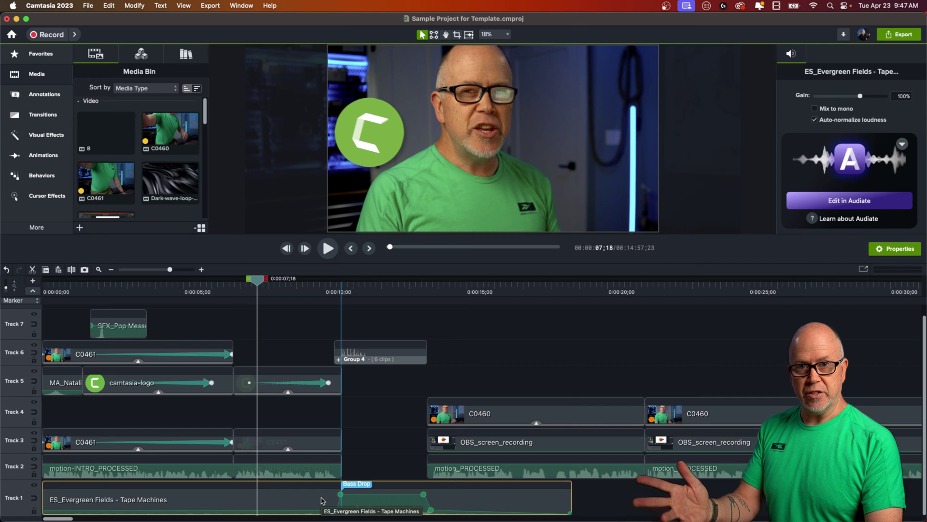
{"action": "left_click", "coordinate": [372, 352]}
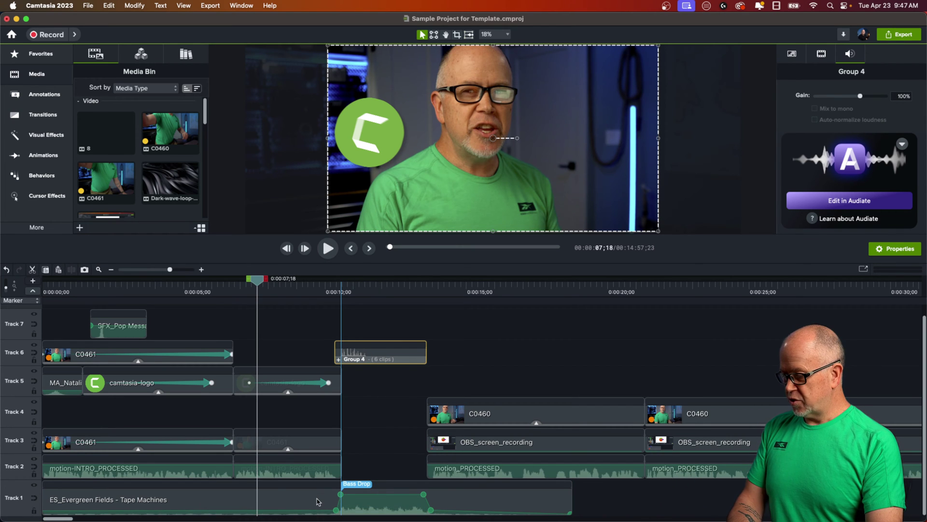
{"action": "left_click", "coordinate": [291, 504]}
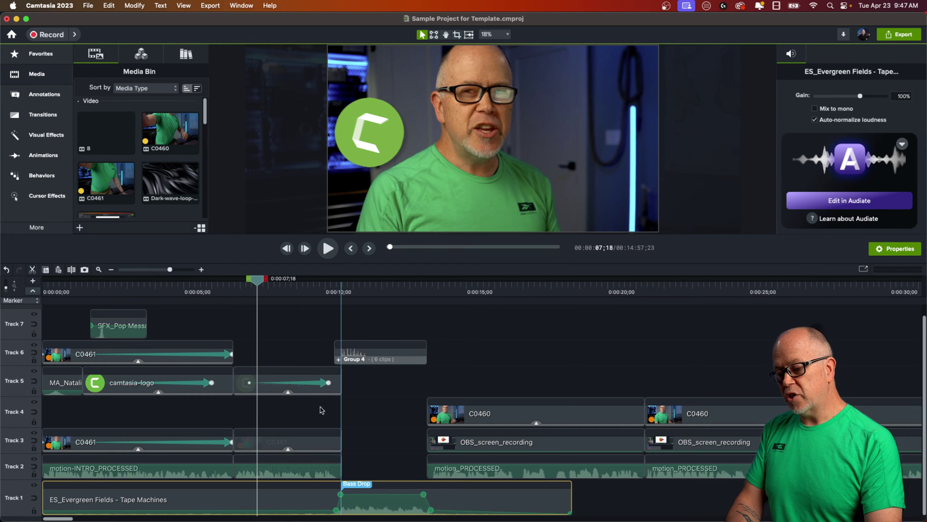
{"action": "left_click", "coordinate": [118, 331]}
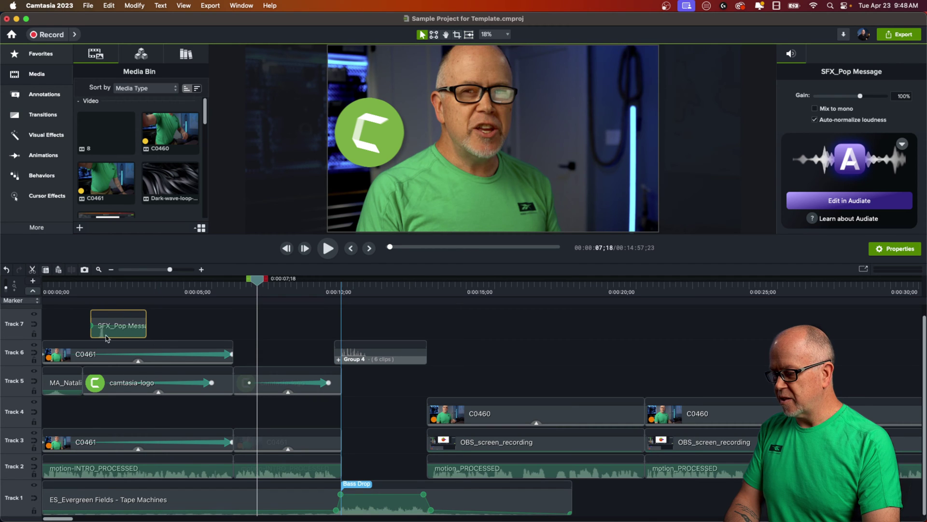
{"action": "left_click", "coordinate": [125, 389]}
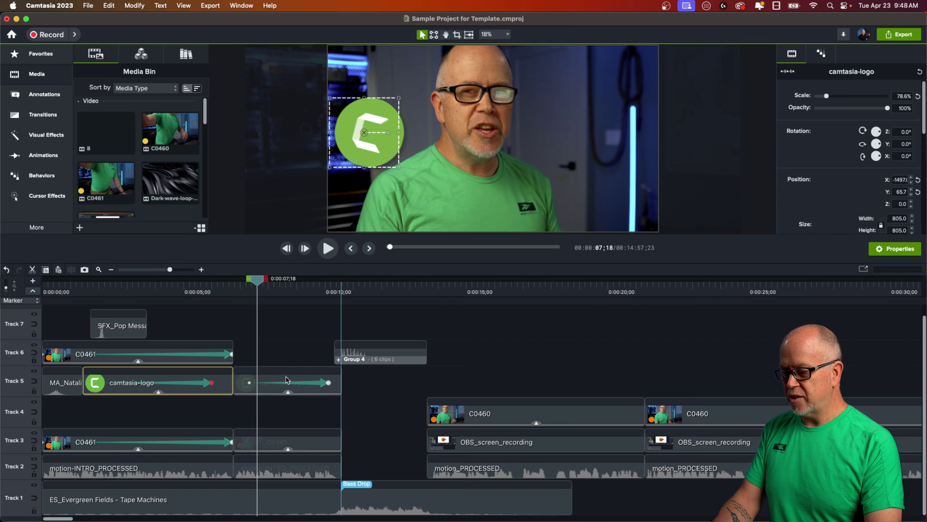
{"action": "left_click", "coordinate": [284, 333]}
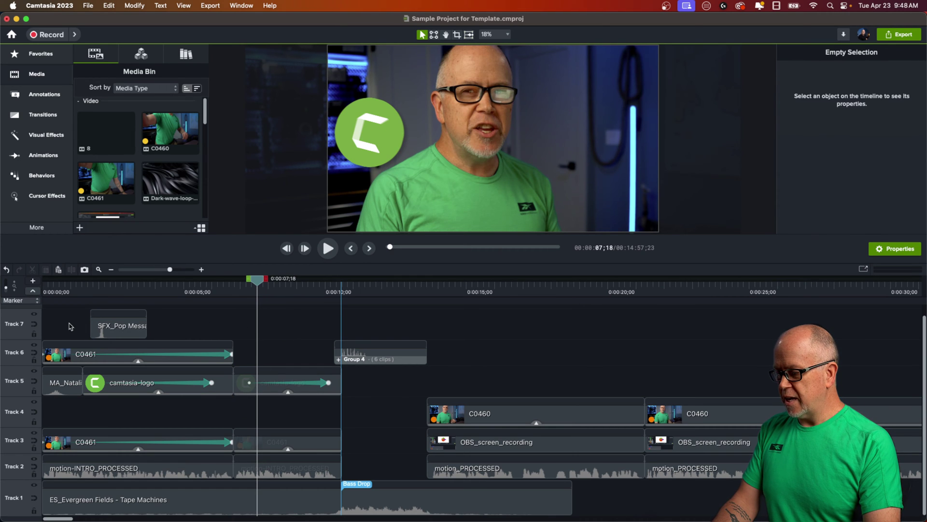
{"action": "left_click_drag", "start_coordinate": [71, 326], "coordinate": [268, 382]}
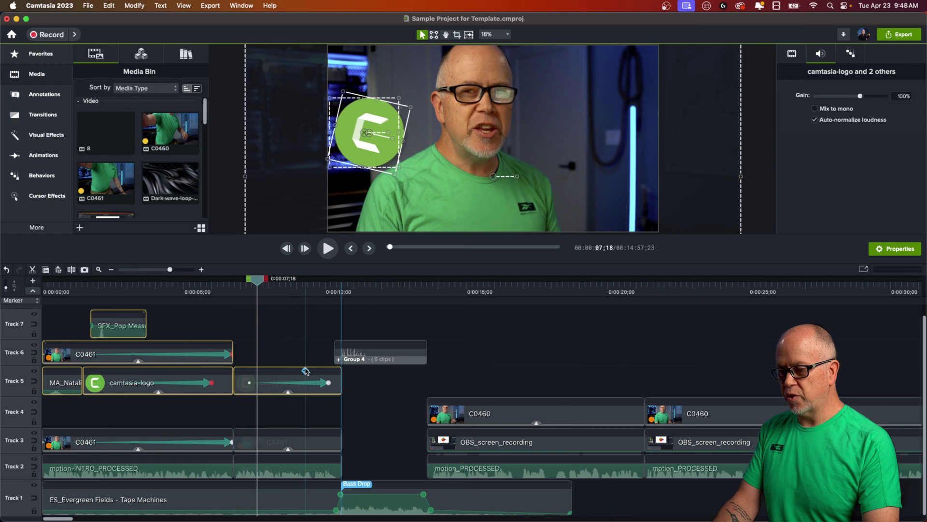
{"action": "left_click", "coordinate": [190, 332]}
{"action": "left_click_drag", "start_coordinate": [71, 293], "coordinate": [163, 309]}
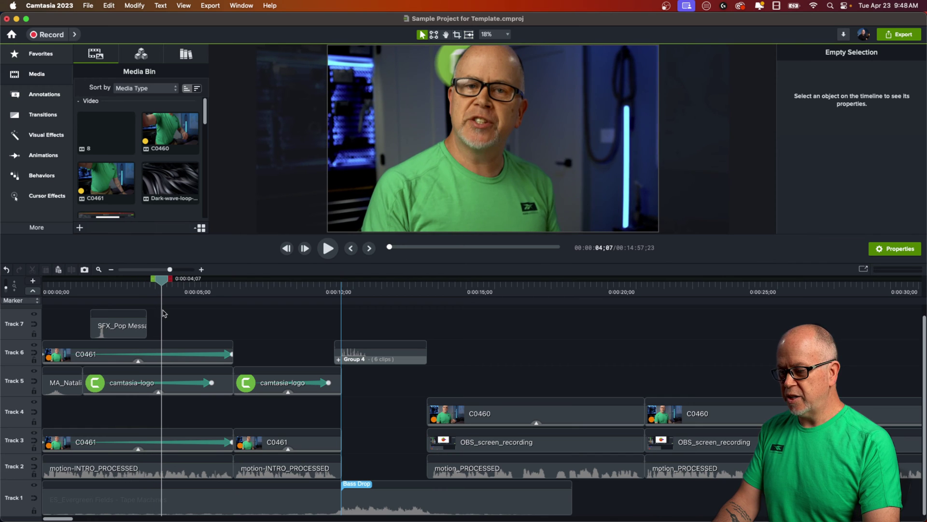
Step: Delete the Track 6 C0461 clip, then the Track 7 SFX and Track 5 logo clips
{"action": "left_click", "coordinate": [89, 361]}
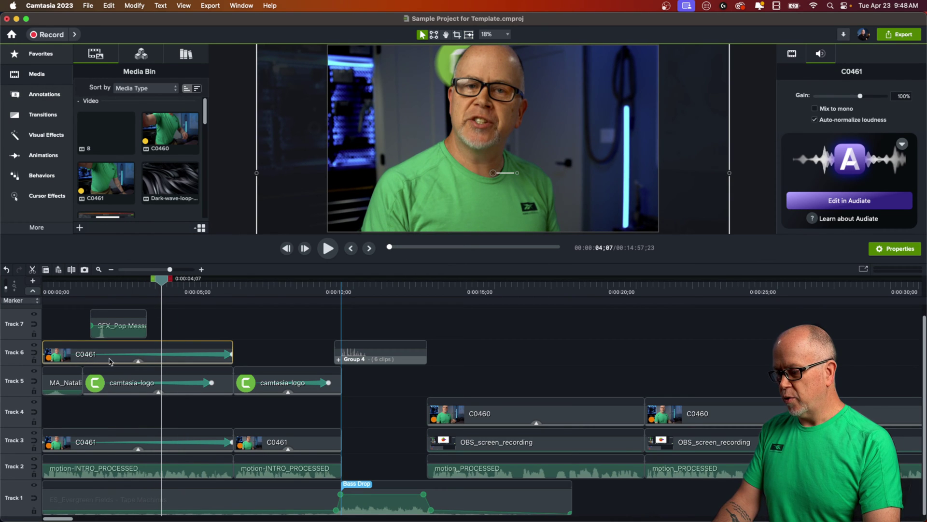
{"action": "key", "text": "Delete"}
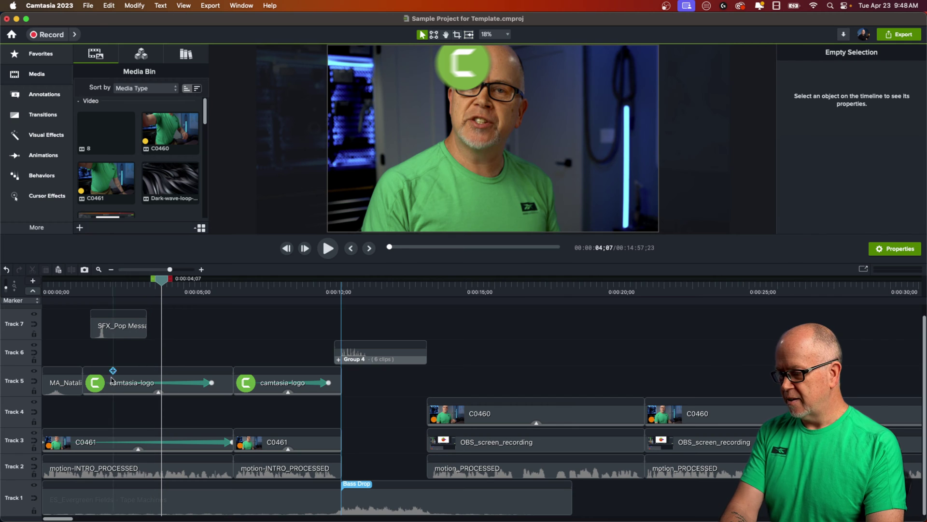
{"action": "left_click", "coordinate": [91, 381]}
{"action": "left_click_drag", "start_coordinate": [63, 323], "coordinate": [264, 397]}
{"action": "key", "text": "Delete"}
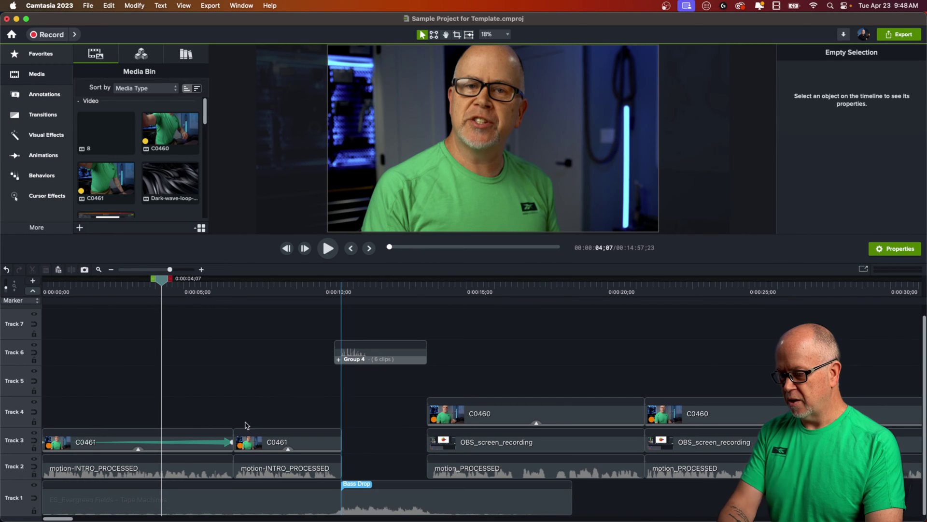
Step: Check the remaining C0461, voice, music and Group 4 clips up to about 13 seconds
{"action": "left_click_drag", "start_coordinate": [162, 281], "coordinate": [104, 309]}
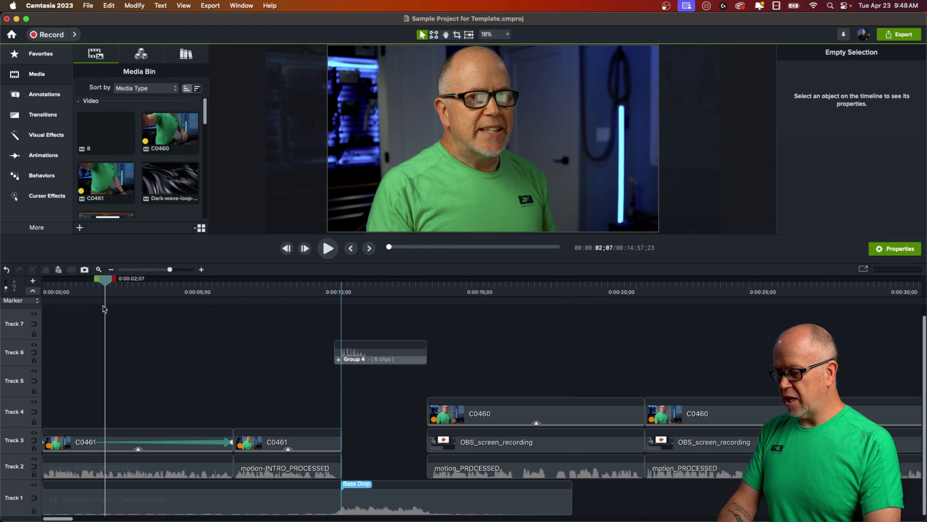
{"action": "left_click_drag", "start_coordinate": [151, 416], "coordinate": [232, 419]}
{"action": "left_click", "coordinate": [232, 419]}
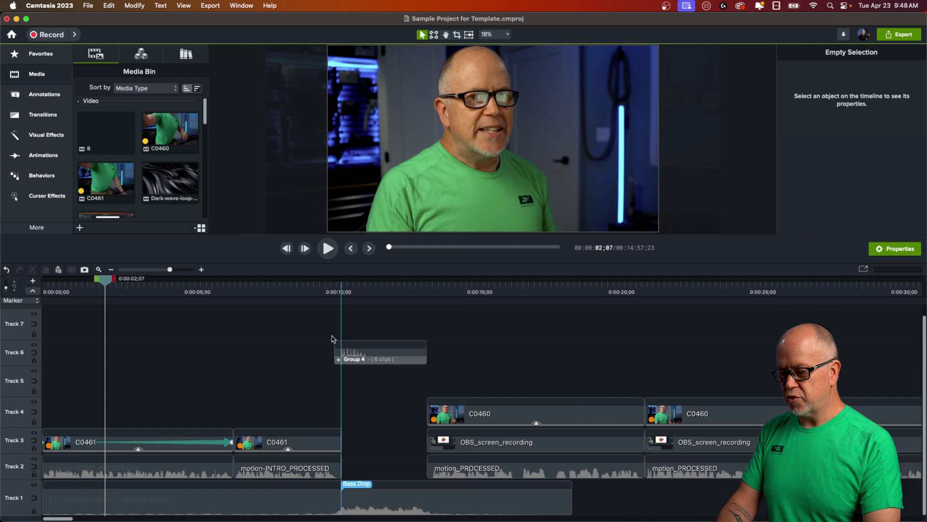
{"action": "left_click", "coordinate": [279, 505]}
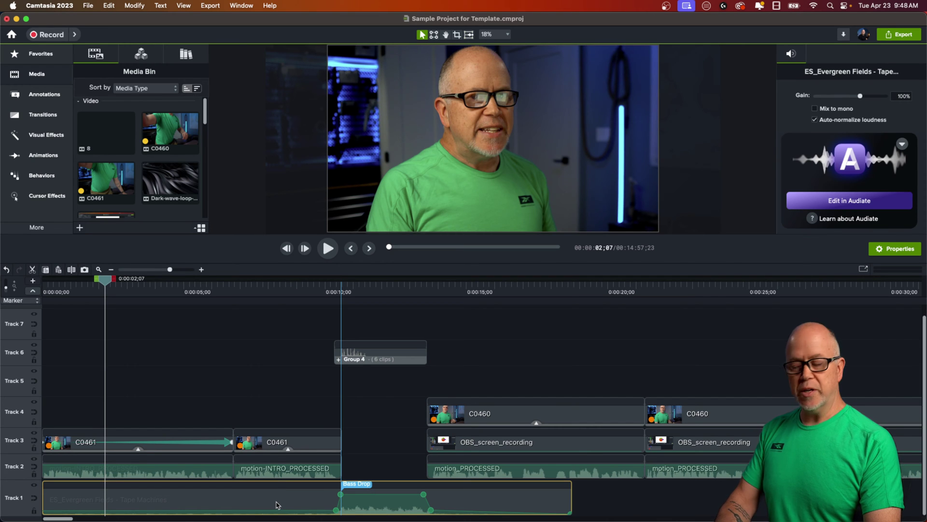
{"action": "left_click", "coordinate": [374, 358]}
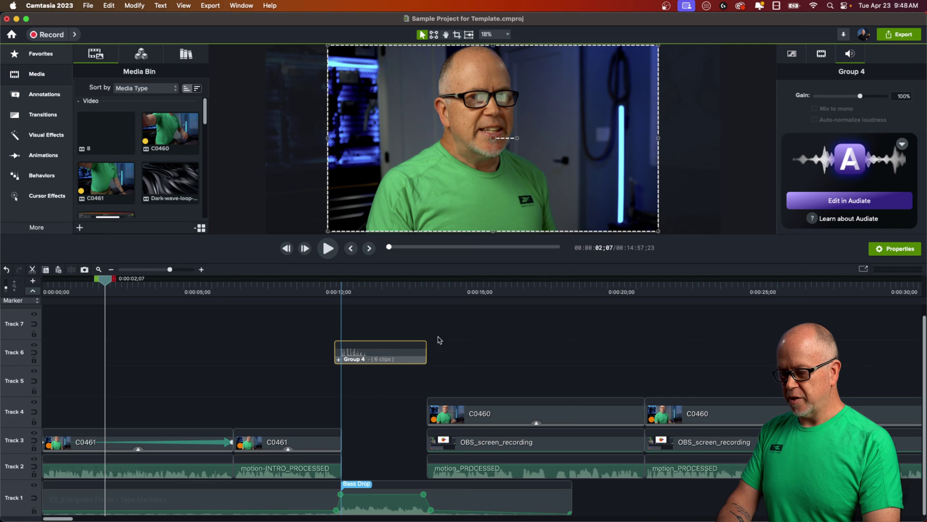
{"action": "left_click", "coordinate": [434, 291]}
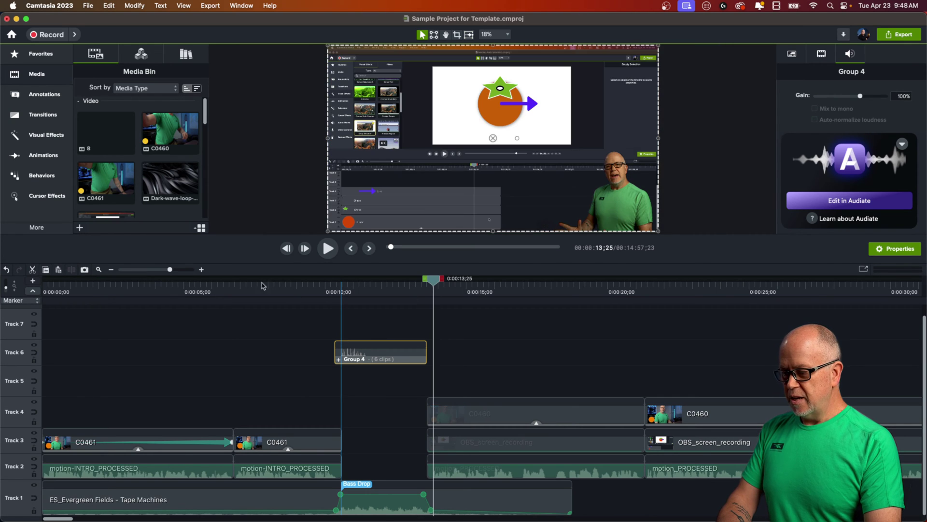
{"action": "left_click", "coordinate": [97, 269]}
{"action": "left_click_drag", "start_coordinate": [57, 279], "coordinate": [863, 279]}
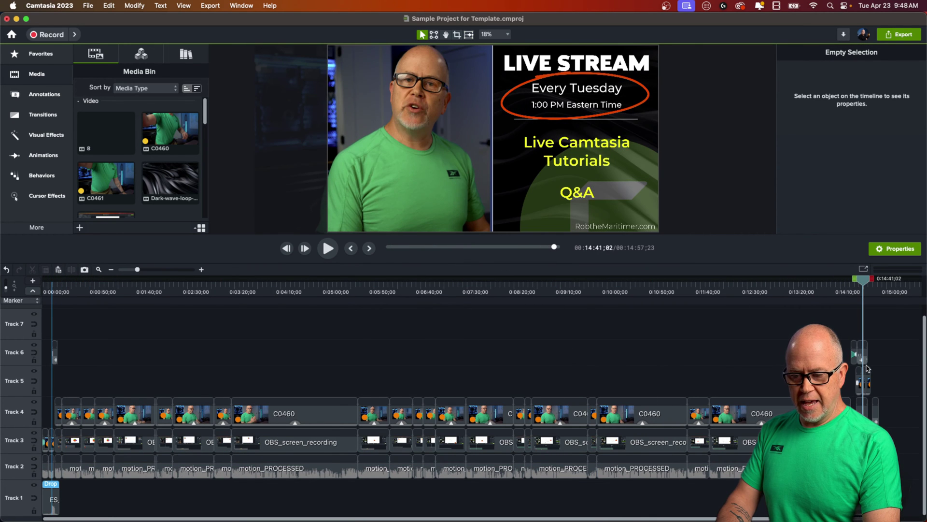
{"action": "left_click_drag", "start_coordinate": [137, 269], "coordinate": [160, 270]}
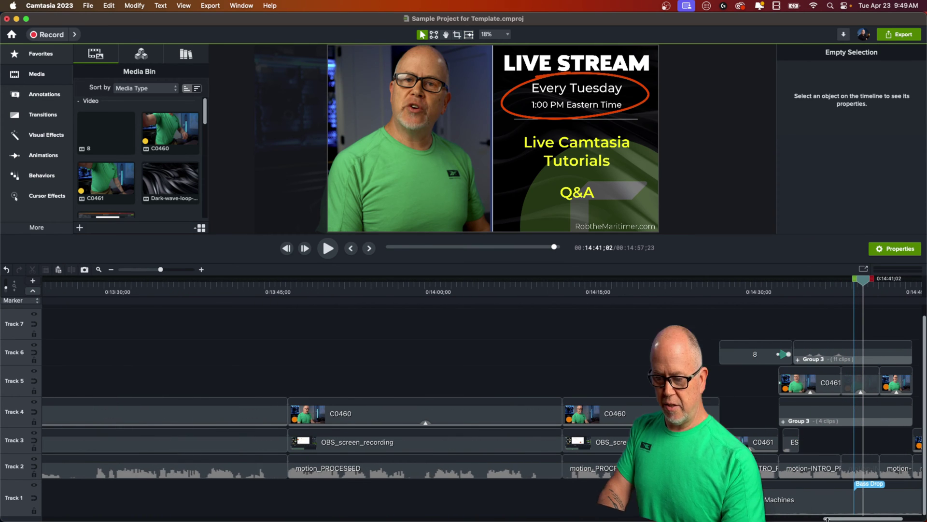
{"action": "left_click_drag", "start_coordinate": [853, 519], "coordinate": [867, 519]}
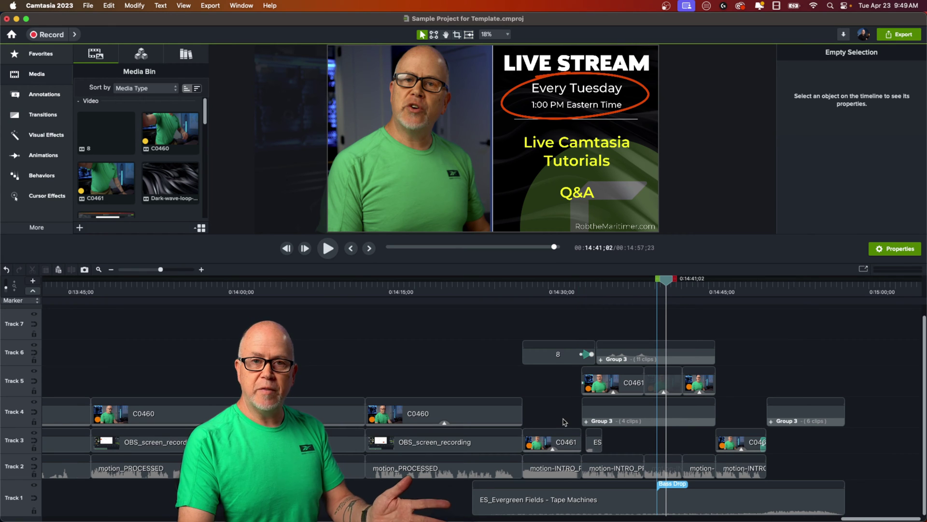
{"action": "left_click", "coordinate": [552, 292]}
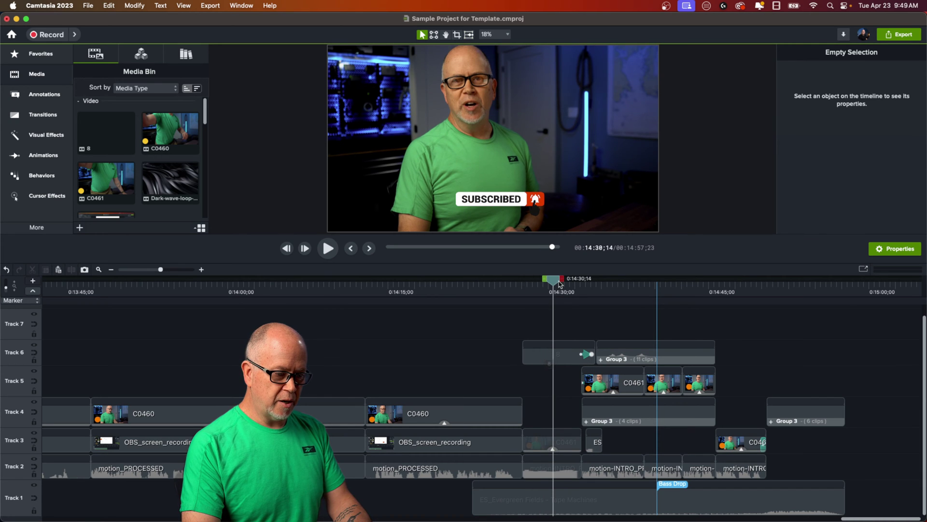
{"action": "left_click_drag", "start_coordinate": [560, 284], "coordinate": [637, 284]}
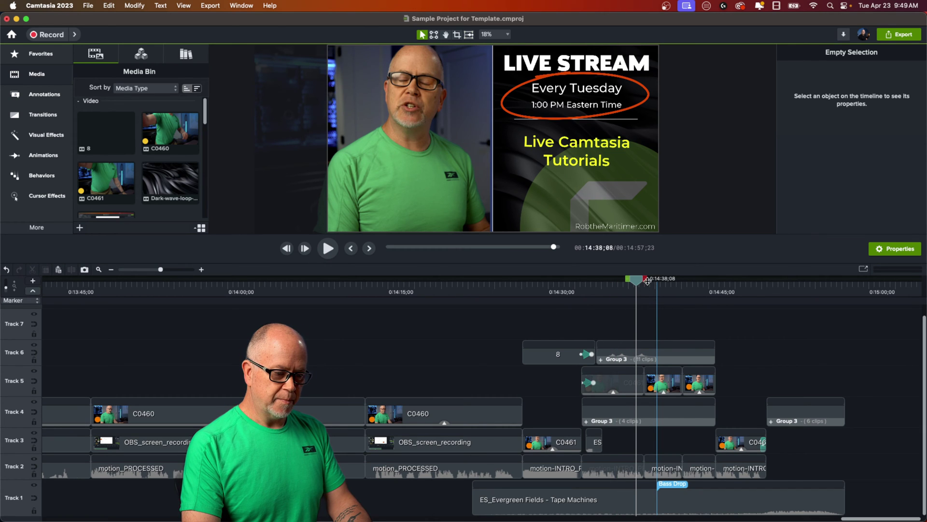
{"action": "mouse_move", "coordinate": [639, 280]}
{"action": "left_mouse_down"}
{"action": "mouse_move", "coordinate": [581, 284]}
{"action": "mouse_move", "coordinate": [629, 285]}
{"action": "left_mouse_up"}
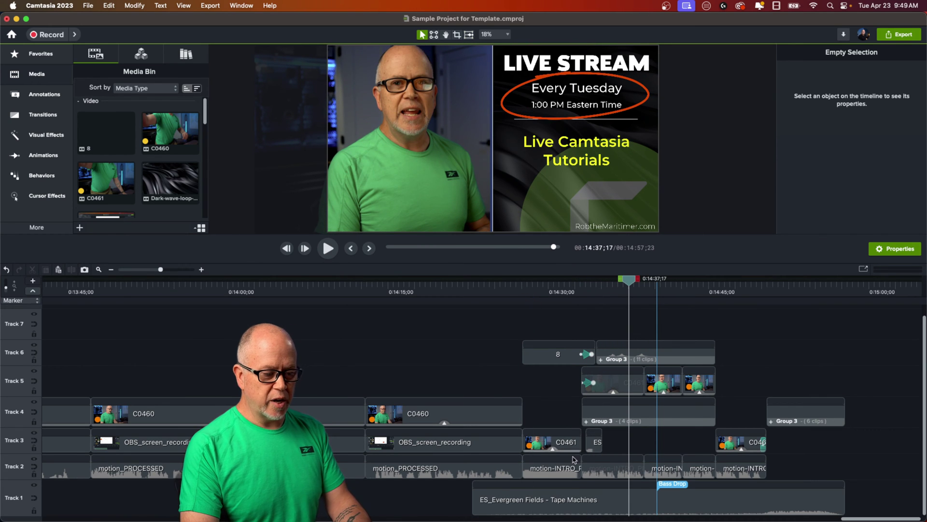
{"action": "left_click_drag", "start_coordinate": [549, 290], "coordinate": [828, 387]}
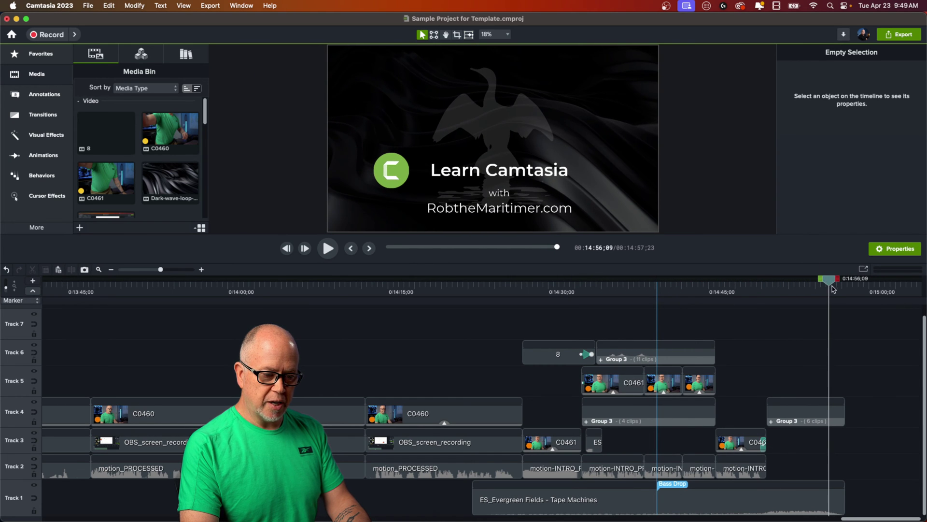
Step: Delete the 0:14:29 SUBSCRIBED clips and the preceding C0460, OBS_screen_recording and motion_PROCESSED clips
{"action": "left_click_drag", "start_coordinate": [833, 289], "coordinate": [549, 314]}
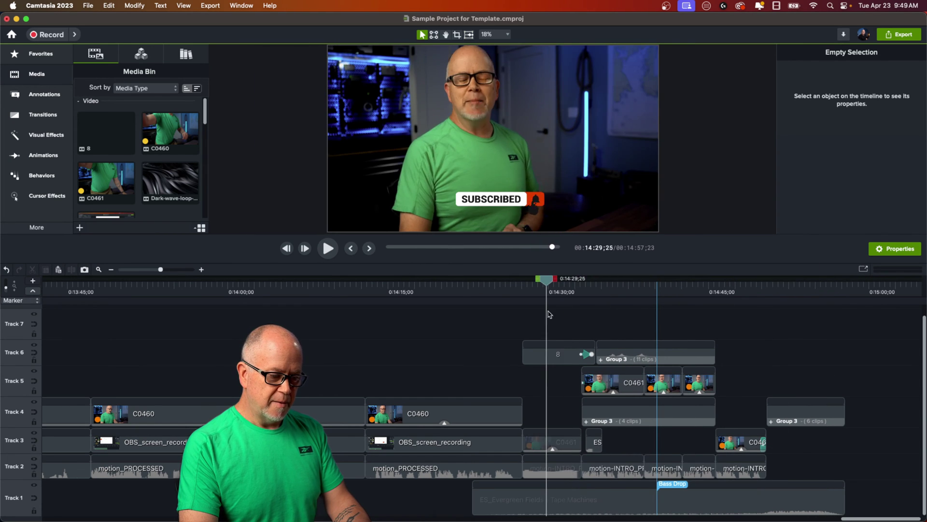
{"action": "left_click", "coordinate": [520, 500]}
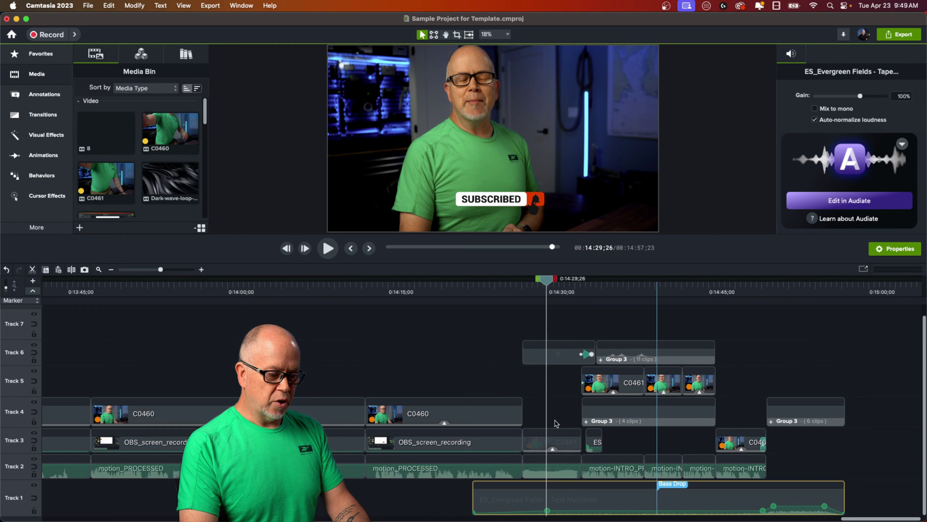
{"action": "left_click", "coordinate": [546, 469]}
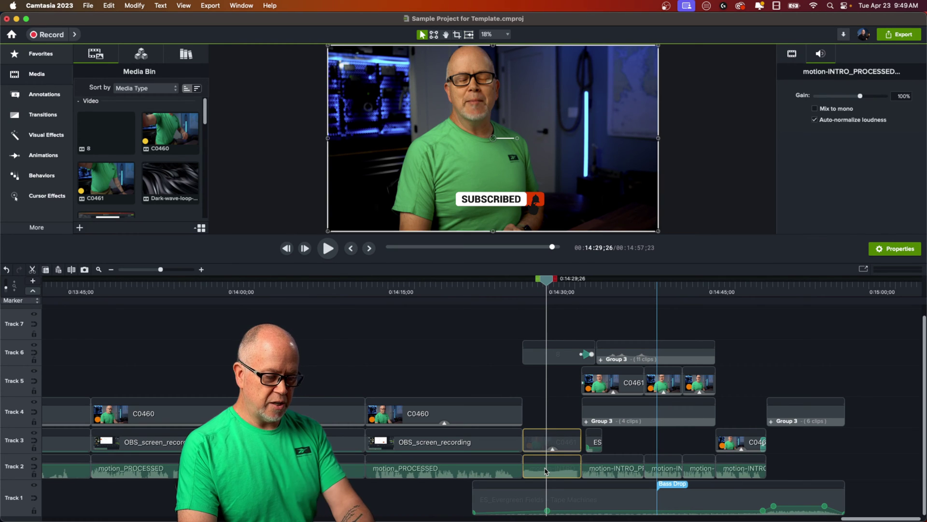
{"action": "key", "text": "Delete"}
{"action": "left_click_drag", "start_coordinate": [535, 463], "coordinate": [308, 383]}
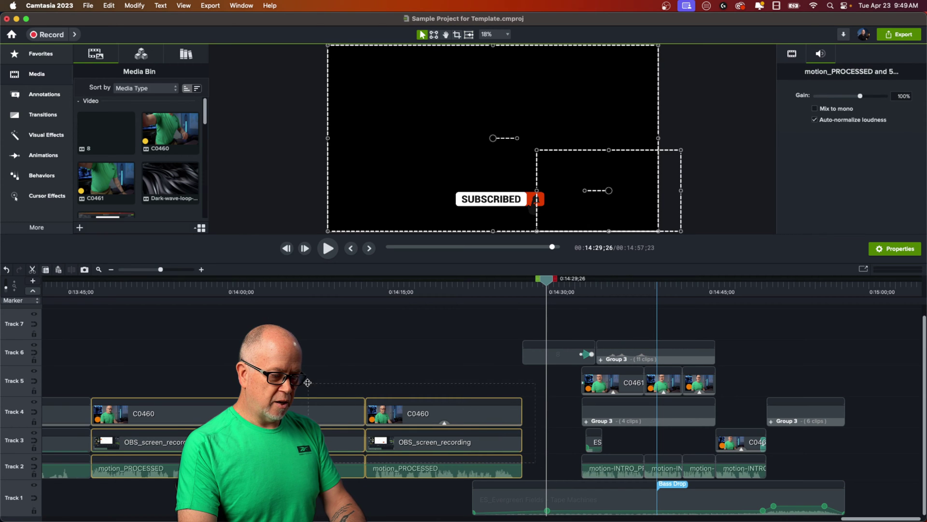
{"action": "key", "text": "Delete"}
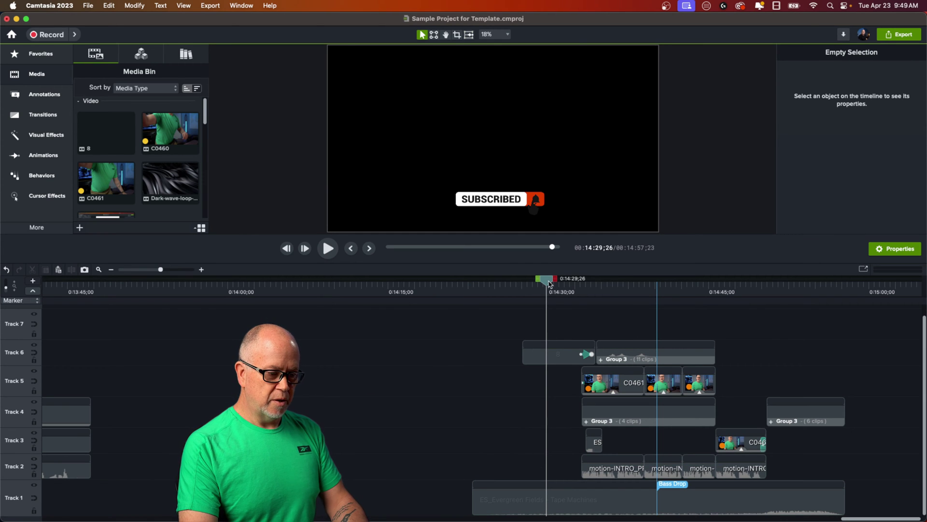
Step: Preview the live-stream section and remove the stray marker added at 0:14:47;20
{"action": "left_click_drag", "start_coordinate": [549, 284], "coordinate": [609, 377]}
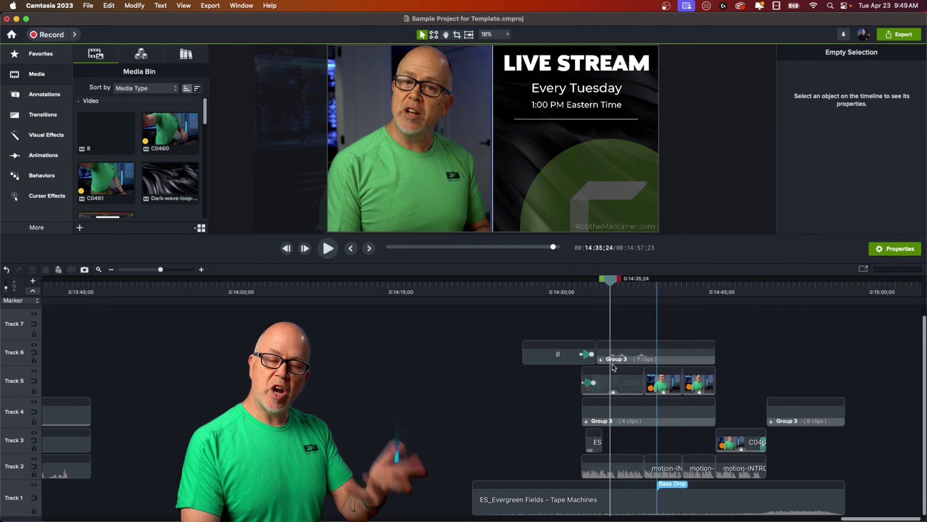
{"action": "left_click", "coordinate": [629, 383]}
{"action": "left_click", "coordinate": [664, 382]}
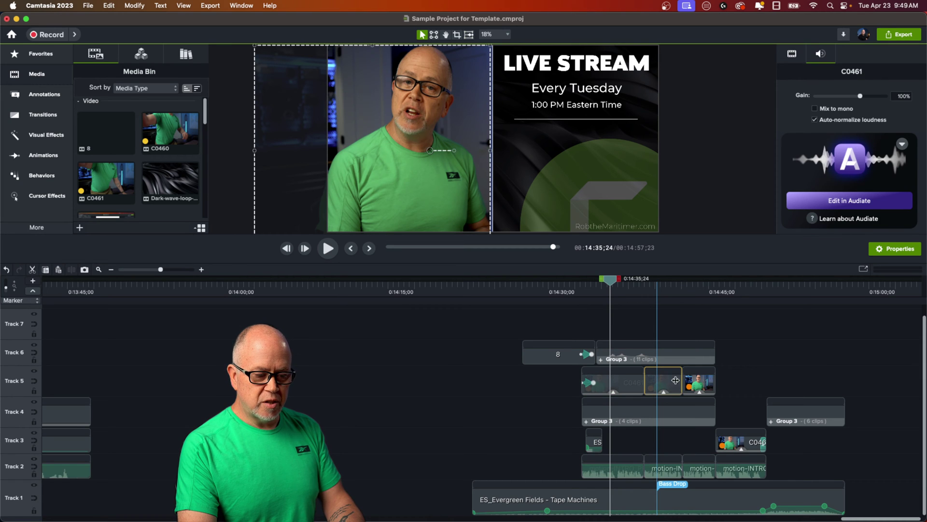
{"action": "left_click", "coordinate": [700, 385]}
{"action": "left_click", "coordinate": [737, 443]}
{"action": "key", "text": "m"}
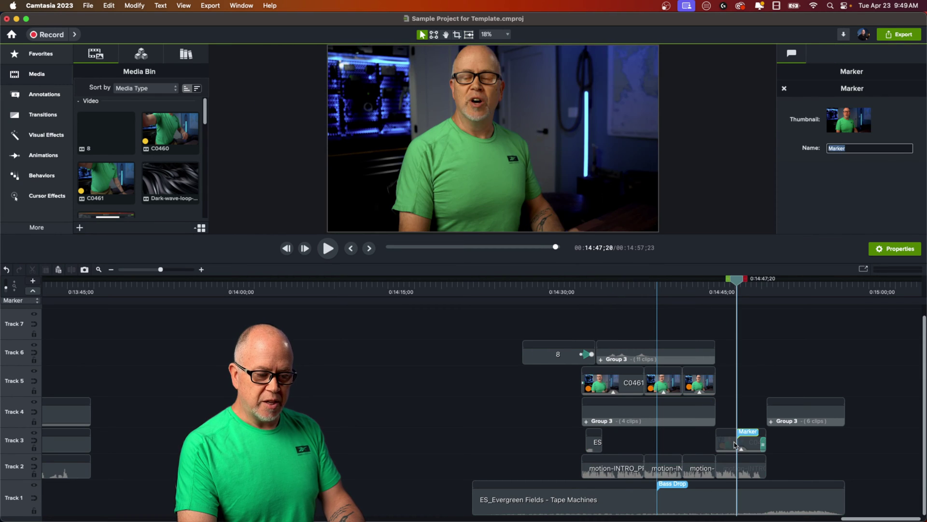
{"action": "right_click", "coordinate": [754, 434]}
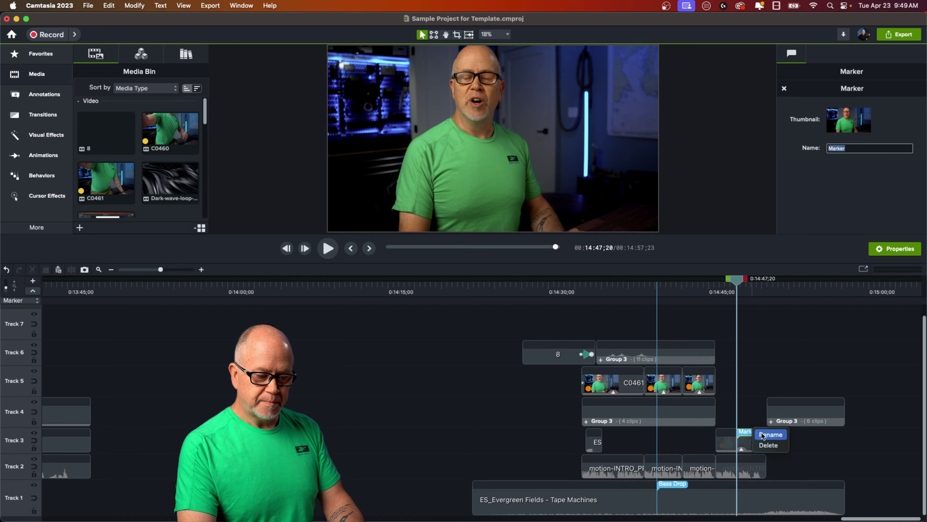
{"action": "left_click", "coordinate": [769, 445]}
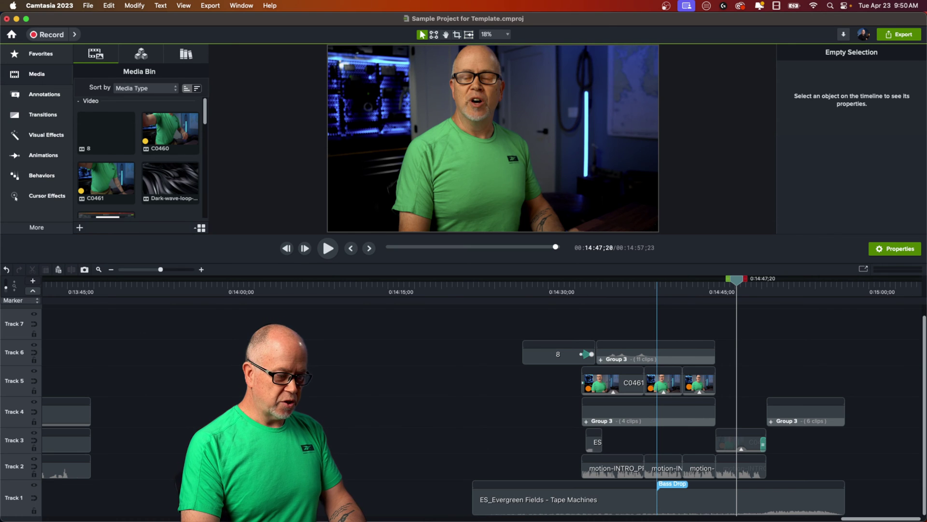
Step: Delete all main-body clips on Tracks 2–4 across the whole project
{"action": "left_click", "coordinate": [98, 270]}
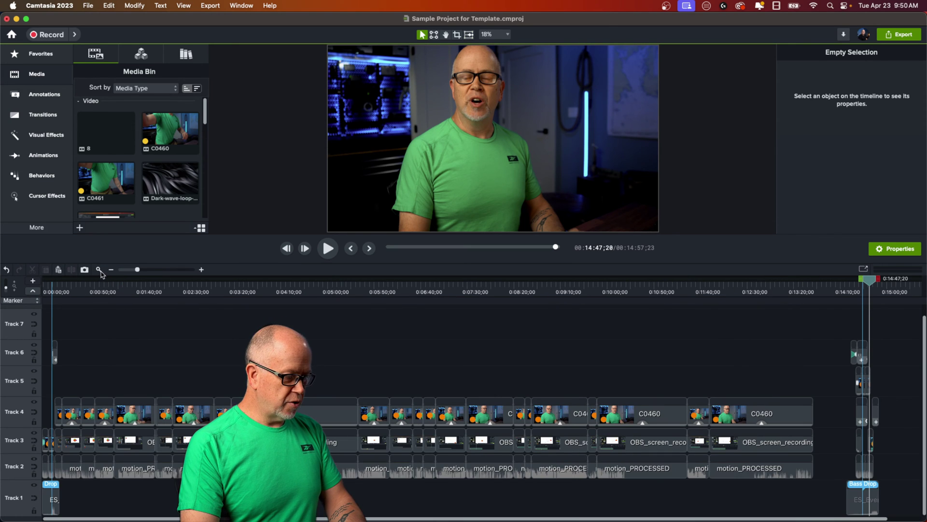
{"action": "left_click_drag", "start_coordinate": [824, 474], "coordinate": [71, 384]}
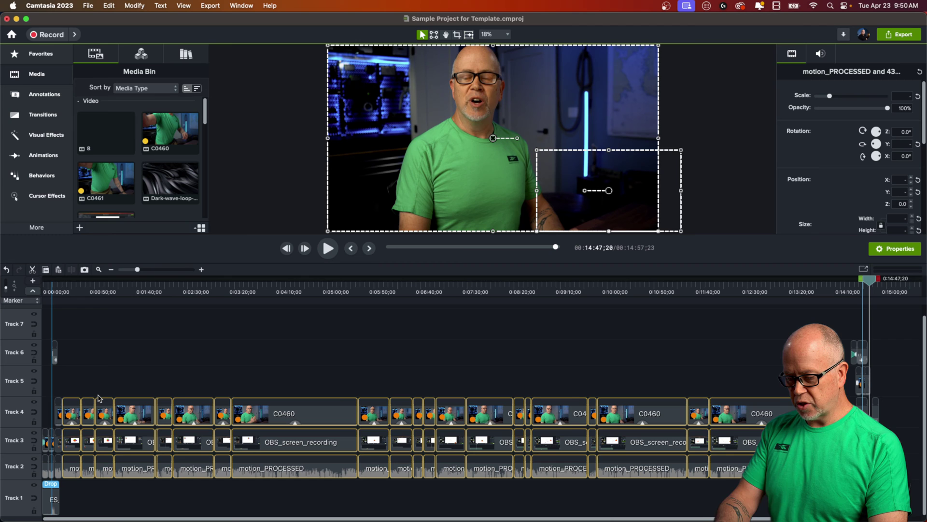
{"action": "key", "text": "Delete"}
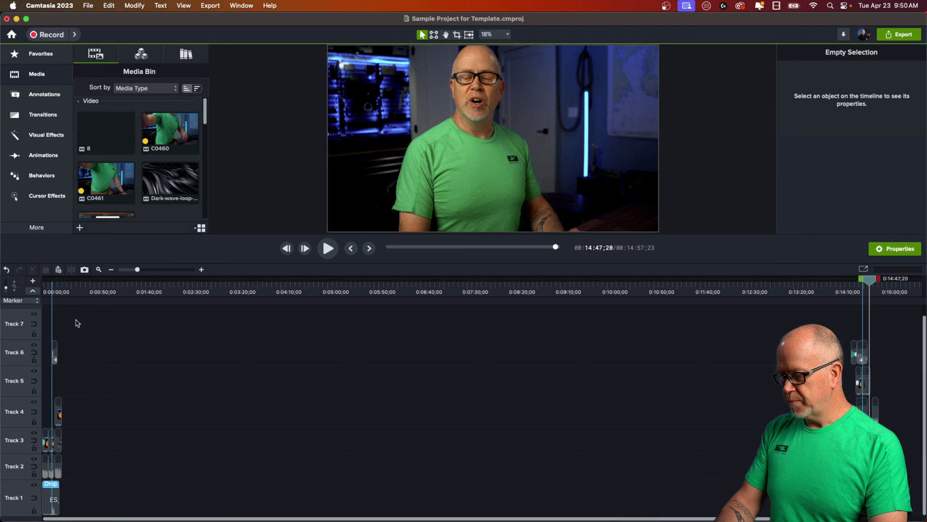
Step: Delete the C0461, OBS_screen_recording and motion clips right after Group 4 in the intro
{"action": "left_click", "coordinate": [58, 285]}
{"action": "left_click_drag", "start_coordinate": [58, 284], "coordinate": [25, 282]}
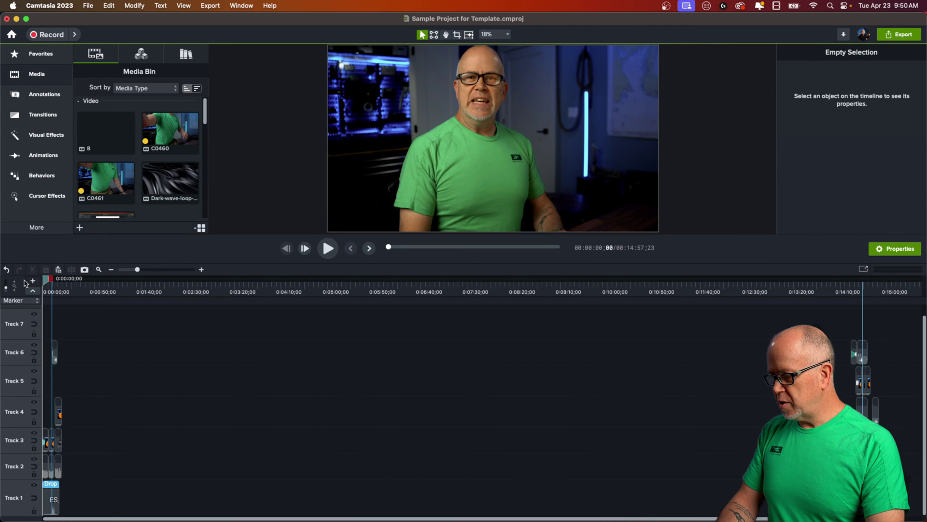
{"action": "left_click_drag", "start_coordinate": [138, 269], "coordinate": [168, 270]}
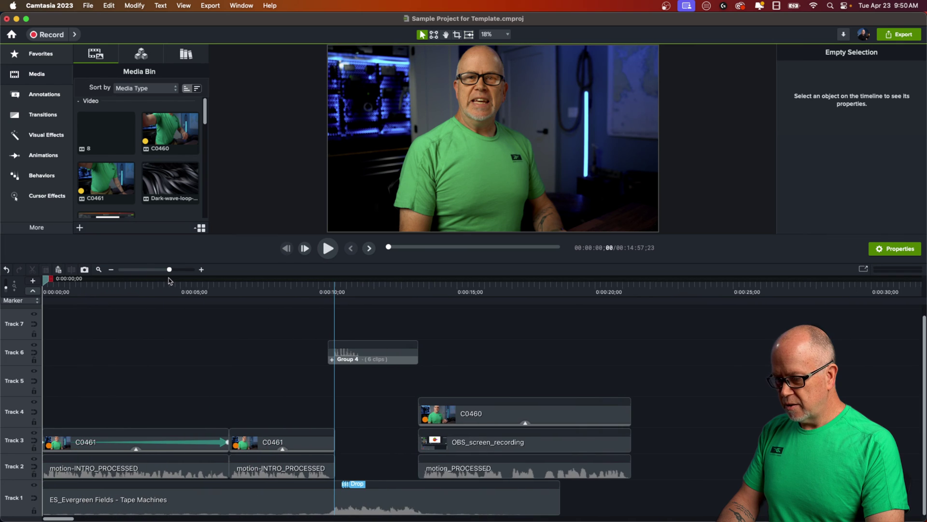
{"action": "left_click_drag", "start_coordinate": [349, 296], "coordinate": [410, 300]}
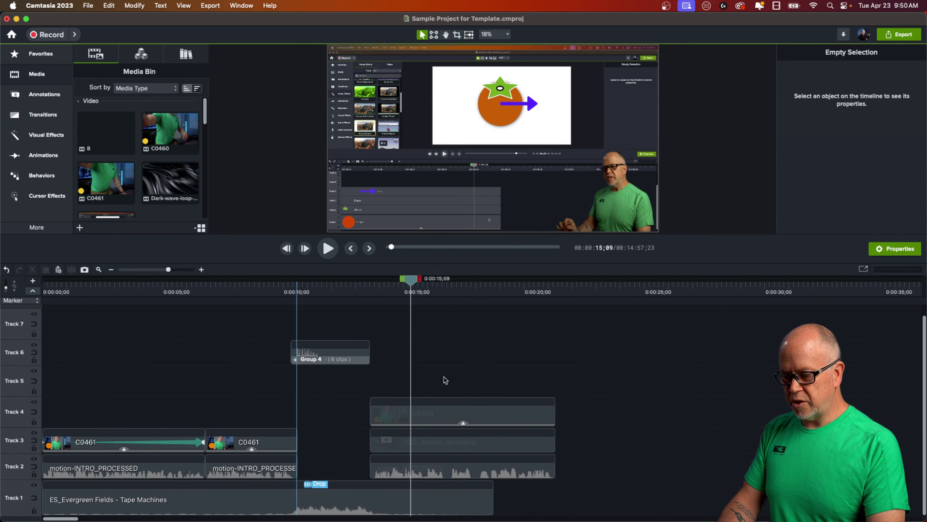
{"action": "left_click_drag", "start_coordinate": [446, 380], "coordinate": [515, 469]}
{"action": "key", "text": "Delete"}
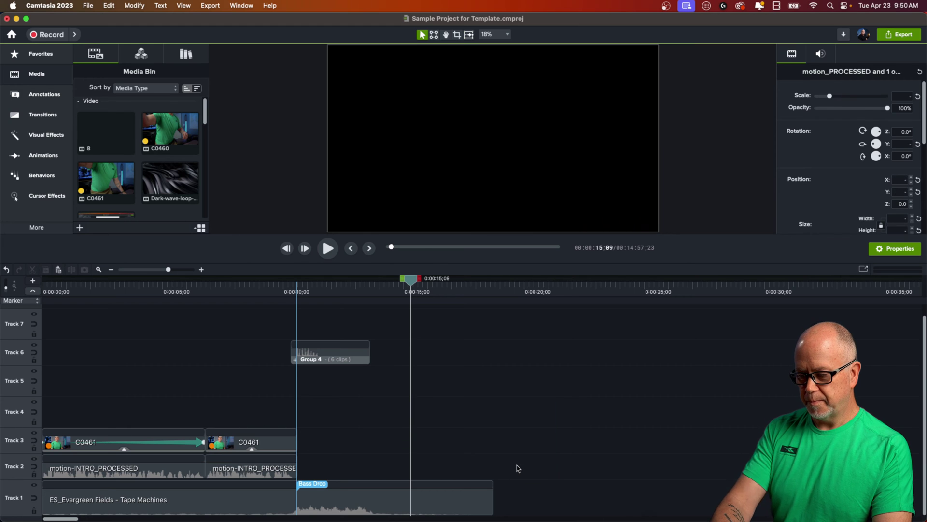
{"action": "left_click", "coordinate": [98, 269]}
{"action": "left_click", "coordinate": [91, 292]}
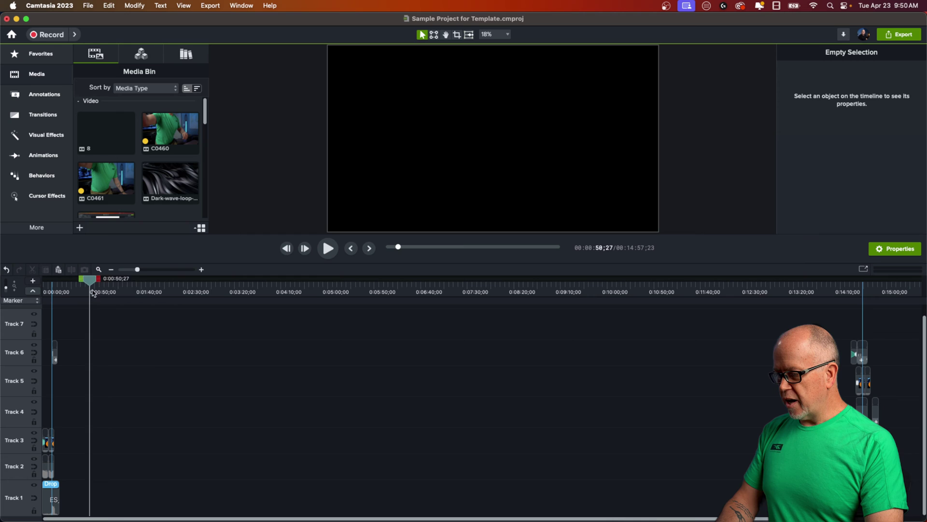
{"action": "left_click_drag", "start_coordinate": [94, 293], "coordinate": [115, 337]}
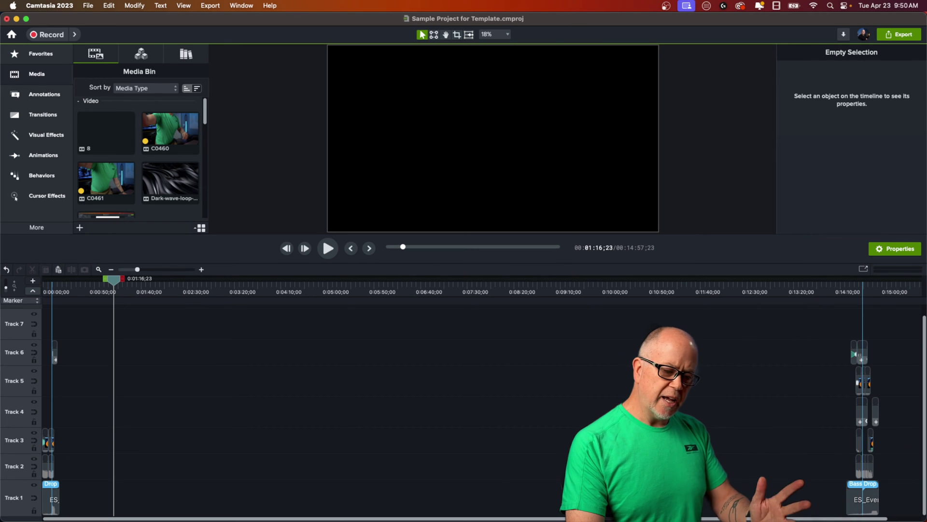
{"action": "left_click_drag", "start_coordinate": [834, 337], "coordinate": [892, 504]}
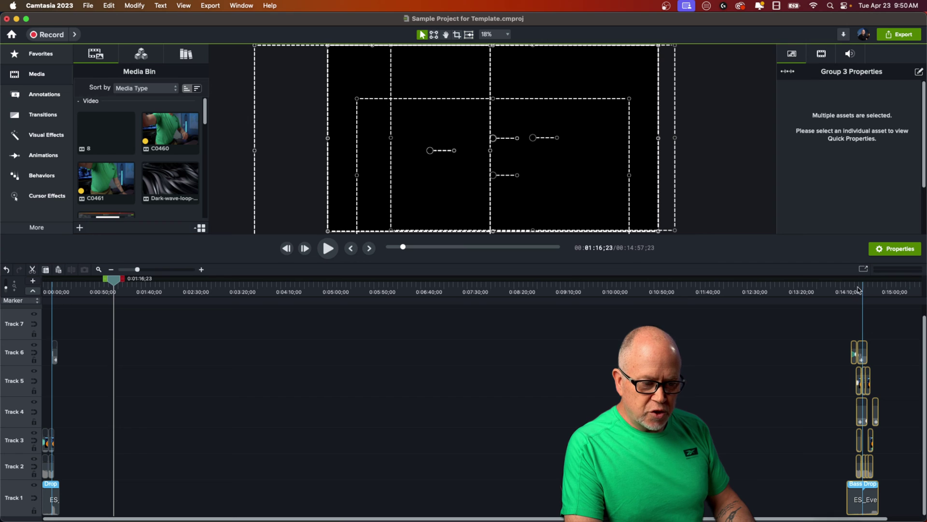
{"action": "left_click", "coordinate": [843, 292]}
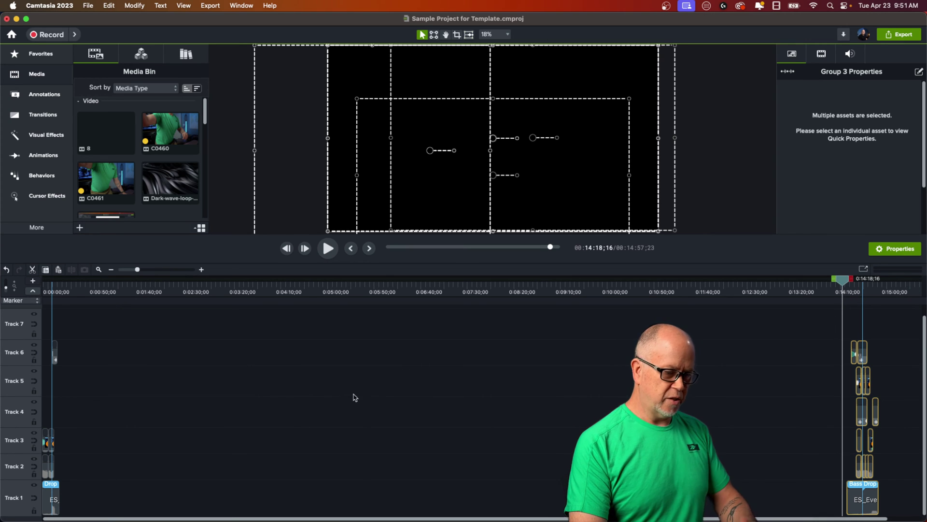
{"action": "left_click", "coordinate": [615, 405]}
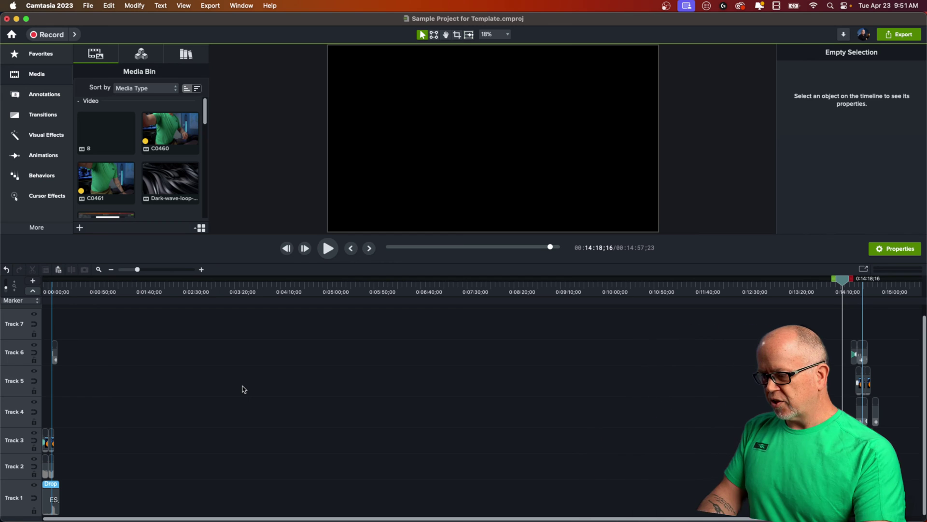
{"action": "left_click", "coordinate": [82, 376]}
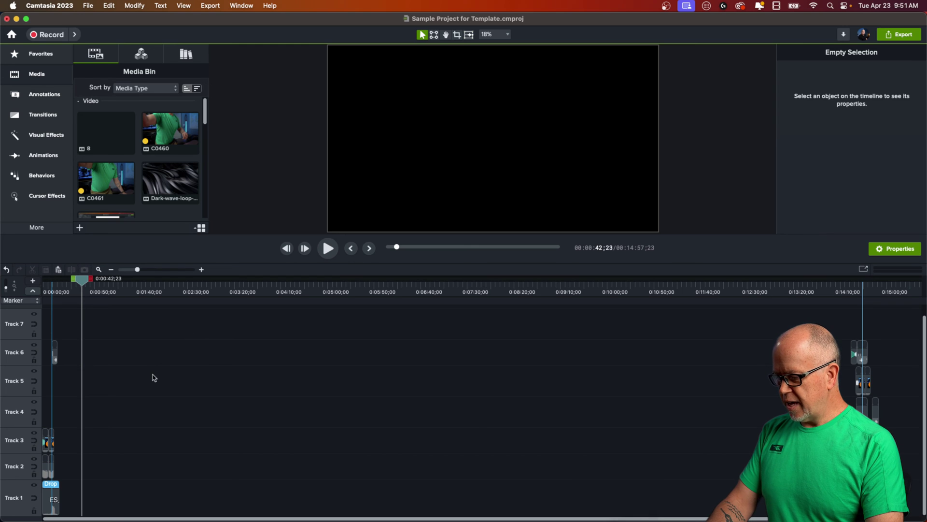
Step: Save the trimmed project and apply 4K UHD 3840x2160 at 30 fps project settings
{"action": "left_click", "coordinate": [90, 6]}
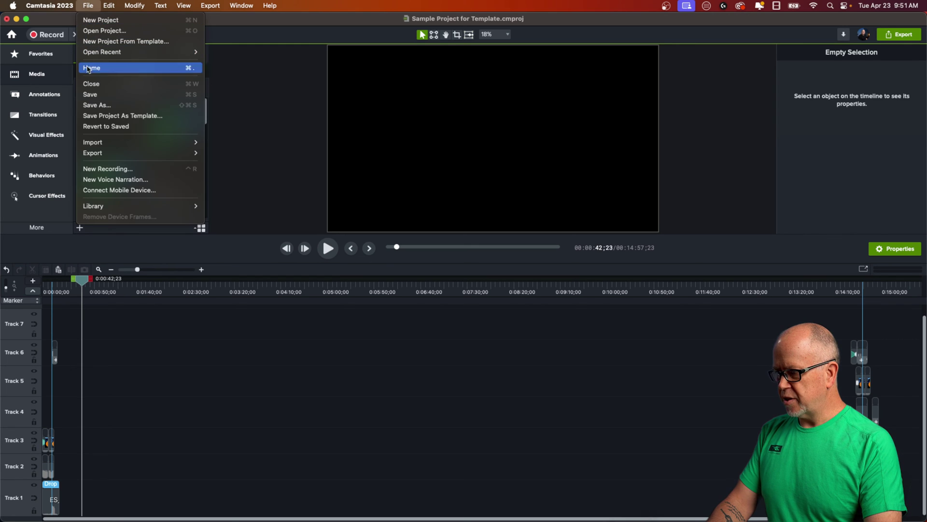
{"action": "left_click", "coordinate": [93, 96]}
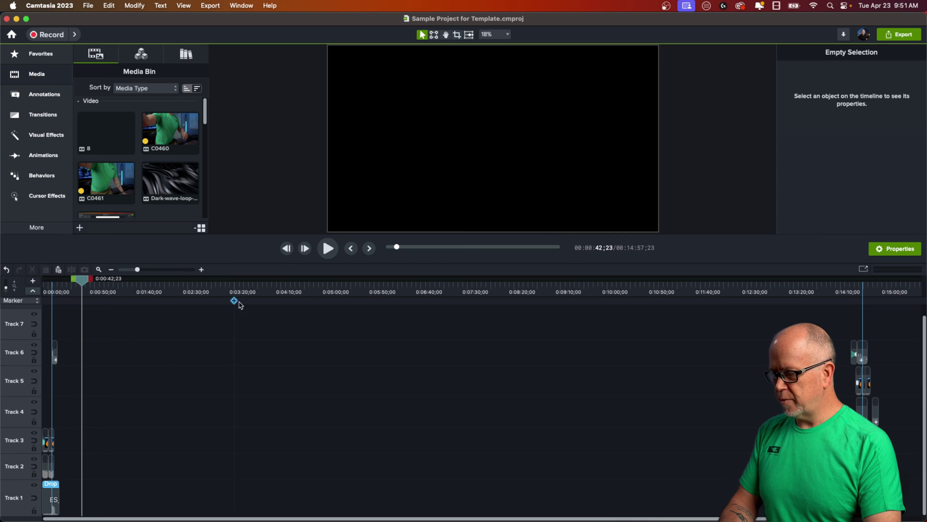
{"action": "left_click", "coordinate": [490, 37]}
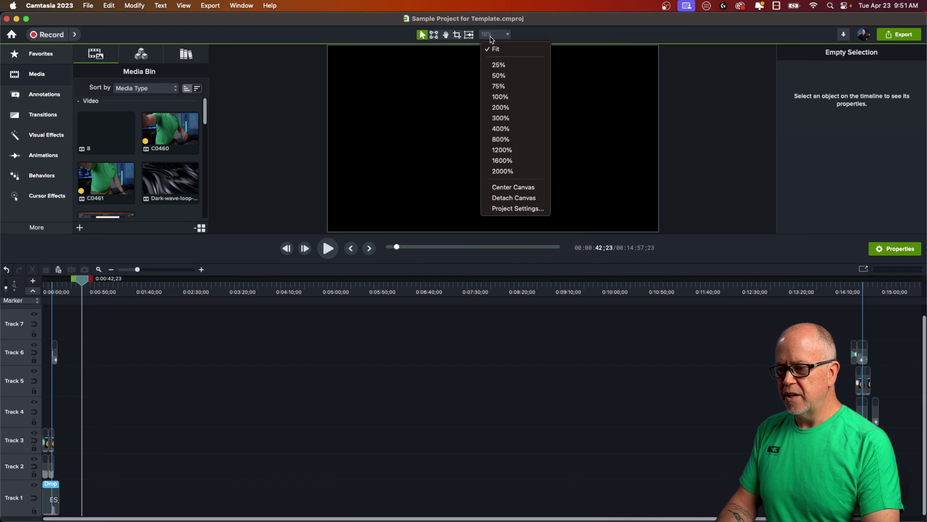
{"action": "left_click", "coordinate": [524, 209]}
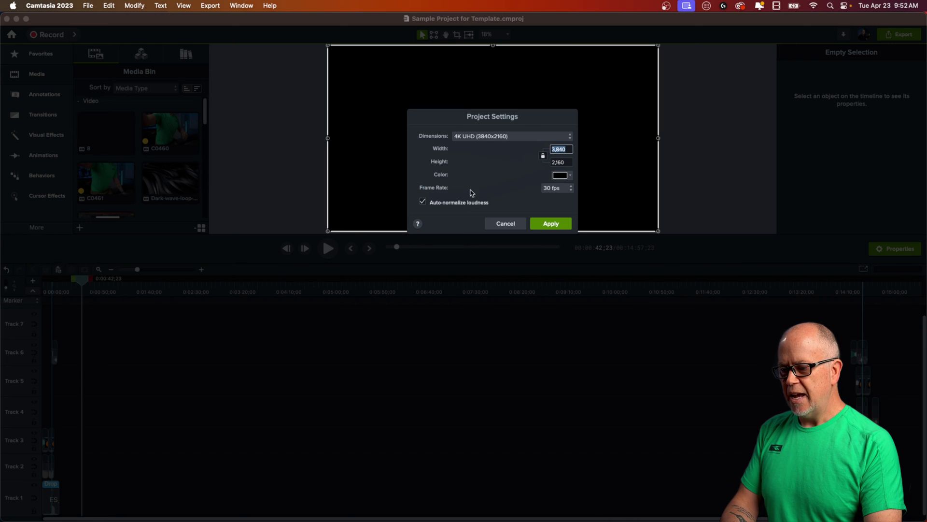
{"action": "left_click", "coordinate": [560, 225]}
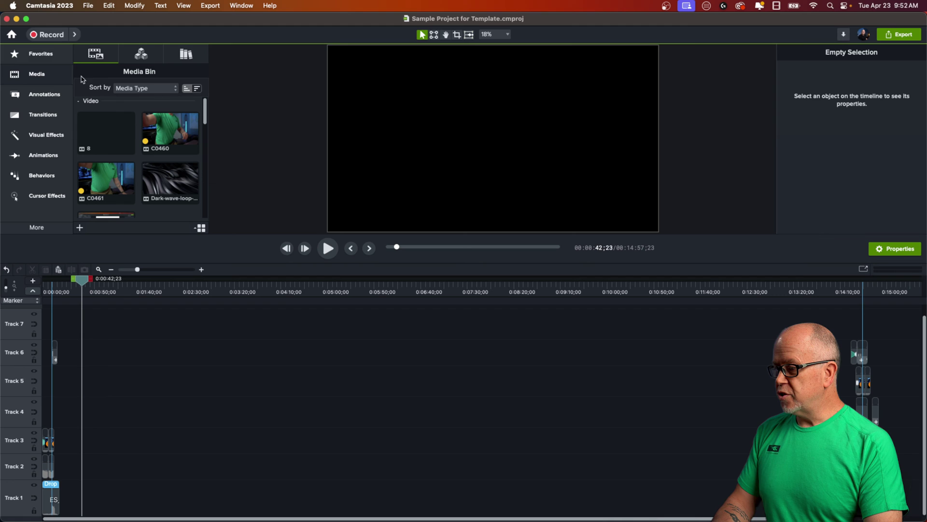
Step: Use File > Save Project As Template to store the project as 'TEST TEMPLATE'
{"action": "left_click", "coordinate": [88, 5]}
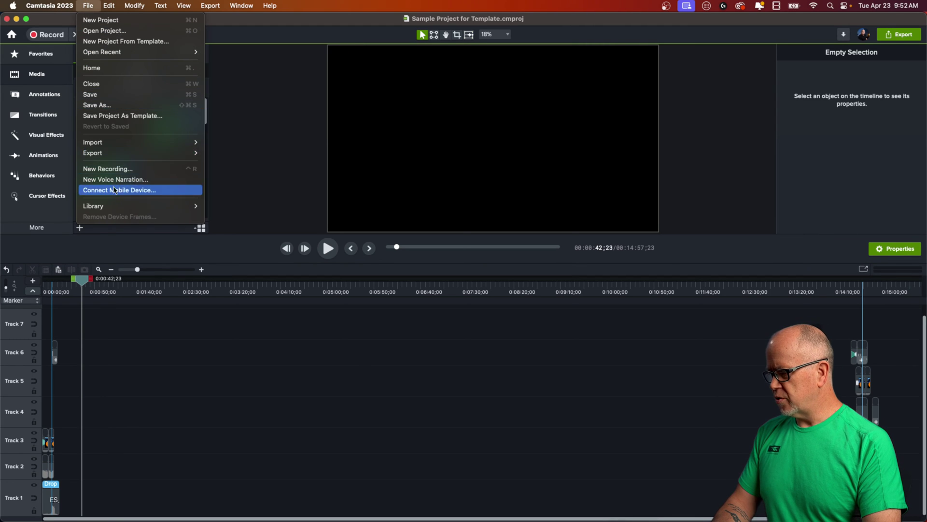
{"action": "left_click", "coordinate": [142, 116]}
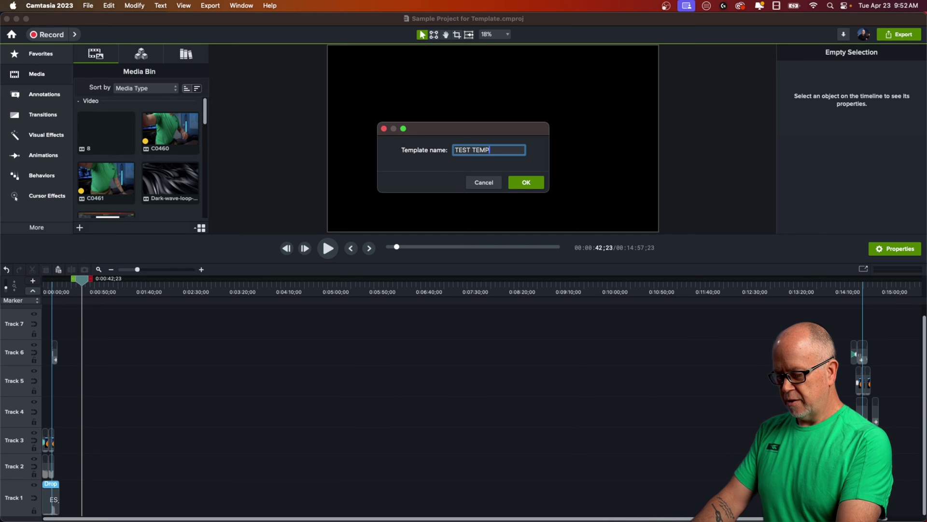
{"action": "type", "text": "TEST TEMPLATE"}
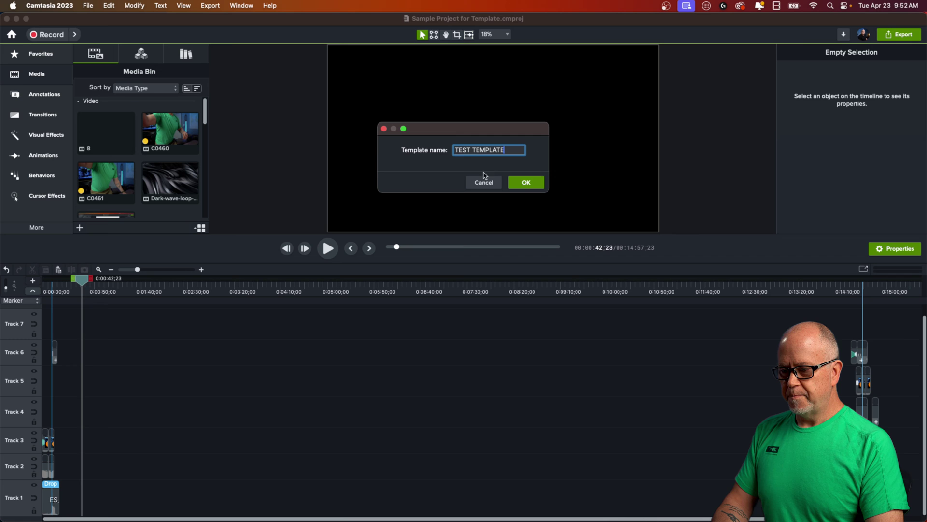
{"action": "left_click", "coordinate": [527, 182]}
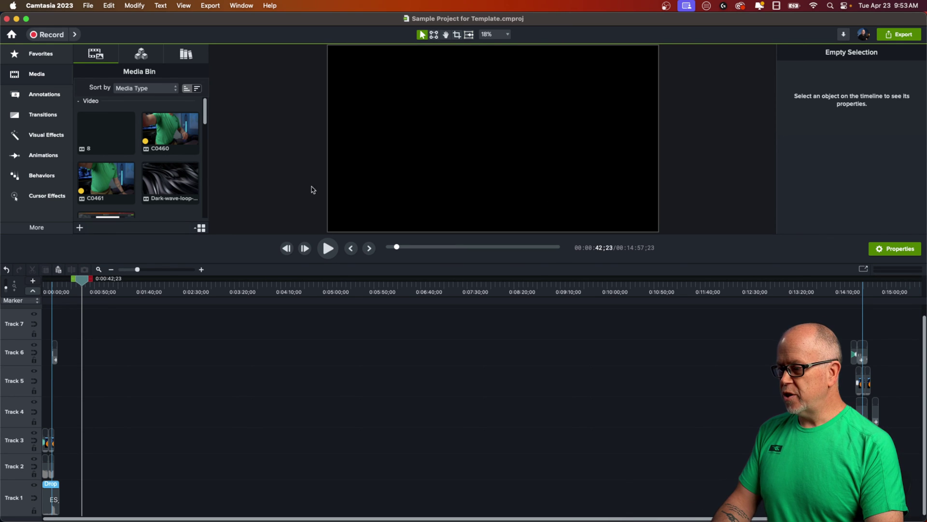
Step: Open Manage Templates from the Camtasia 2023 menu and select the TEST TEMPLATE card
{"action": "left_click", "coordinate": [50, 6]}
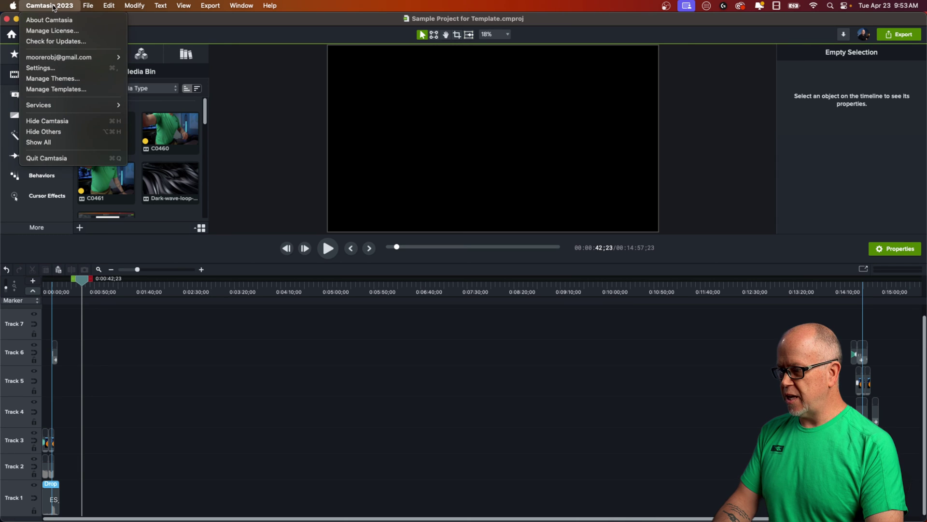
{"action": "left_click", "coordinate": [71, 90]}
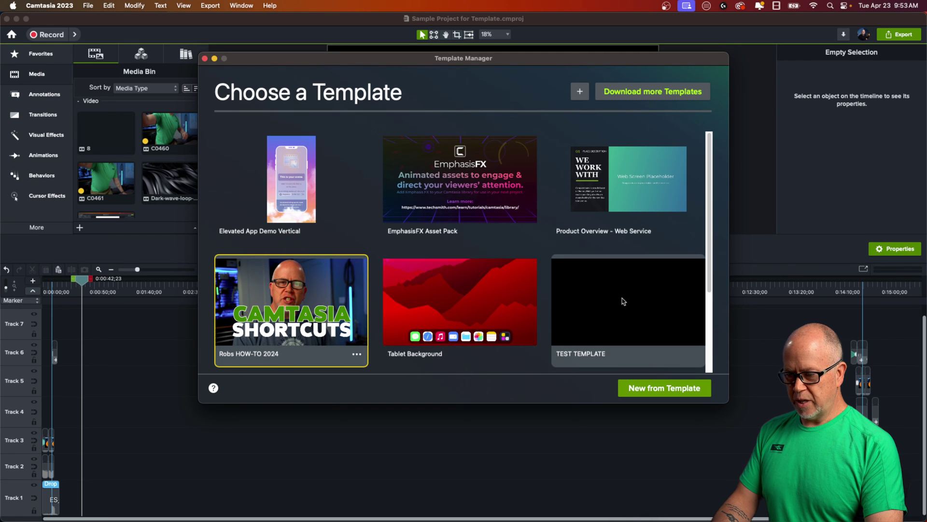
{"action": "left_click", "coordinate": [610, 314]}
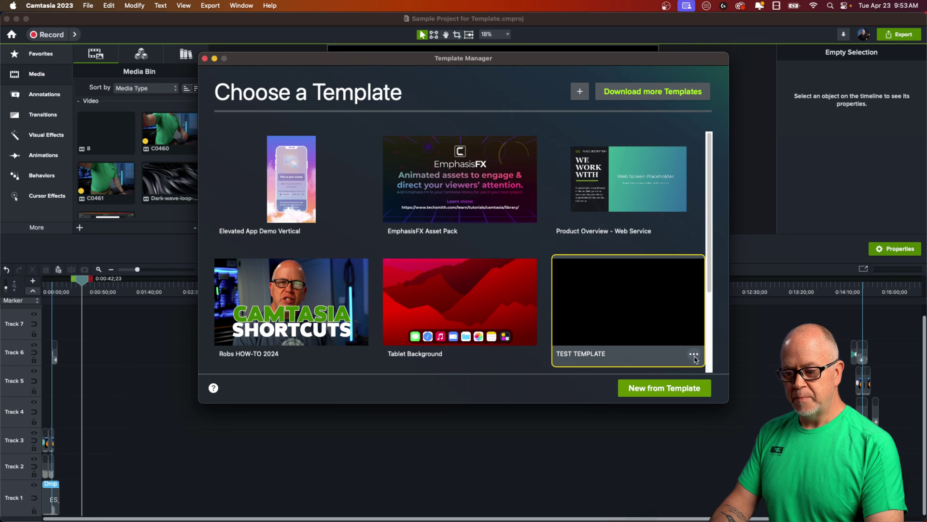
{"action": "left_click", "coordinate": [694, 355]}
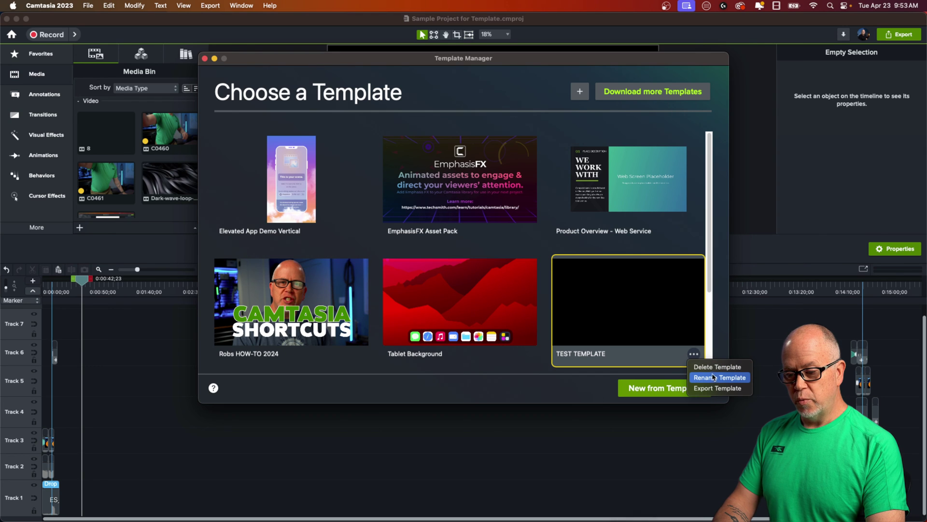
{"action": "left_click", "coordinate": [714, 379]}
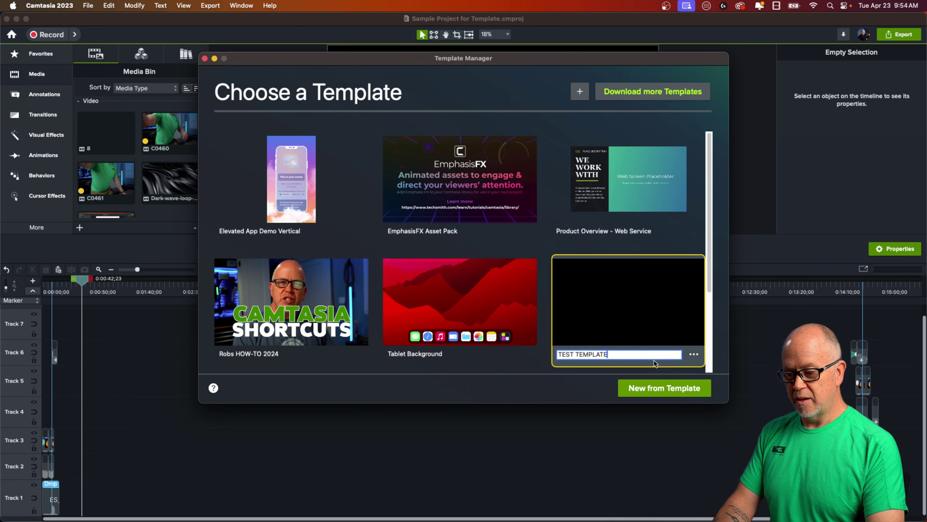
{"action": "key", "text": "Return"}
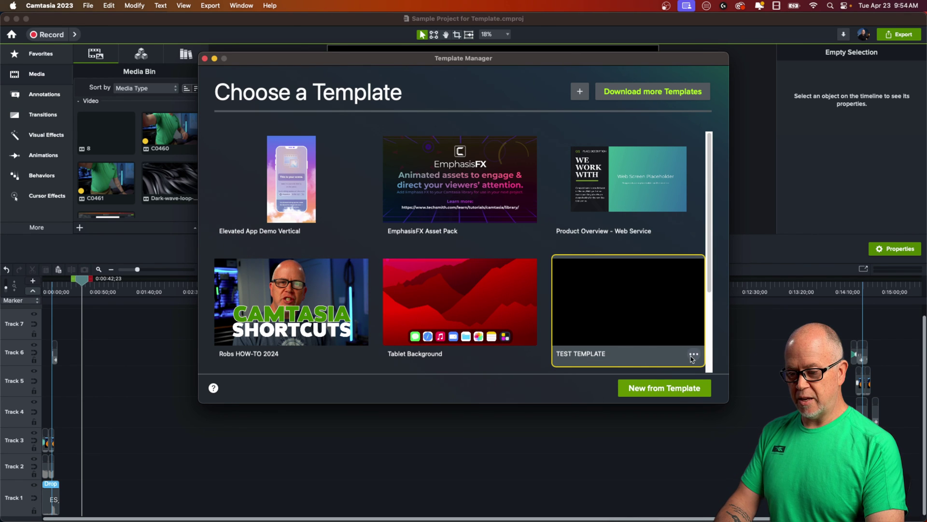
{"action": "left_click", "coordinate": [694, 355]}
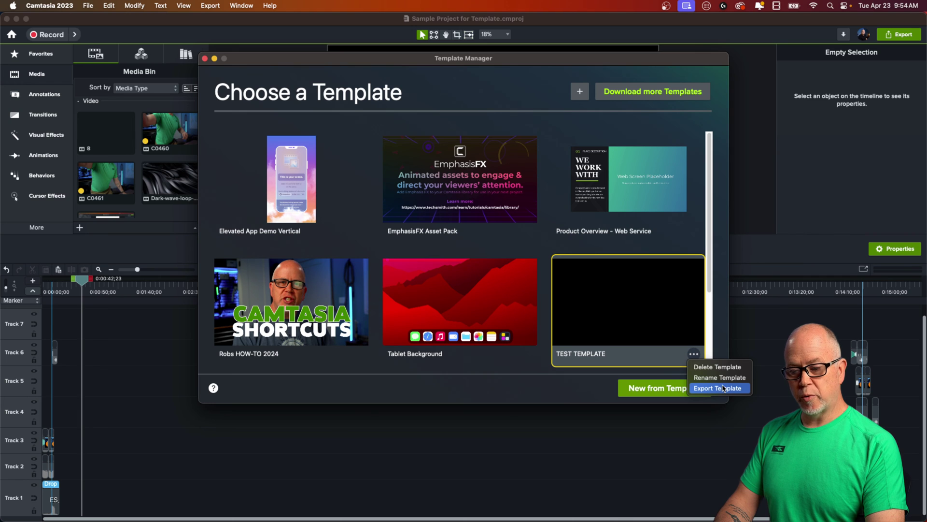
{"action": "left_click", "coordinate": [724, 389]}
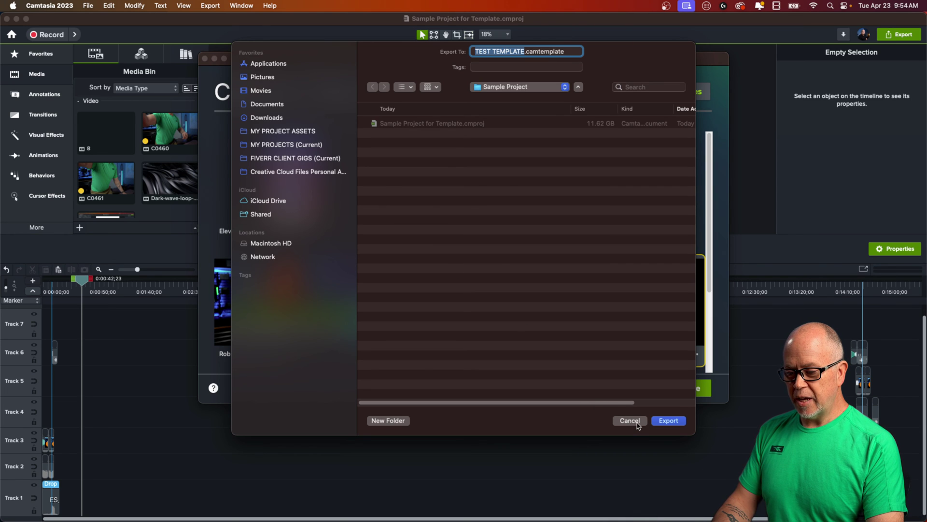
{"action": "left_click", "coordinate": [630, 421]}
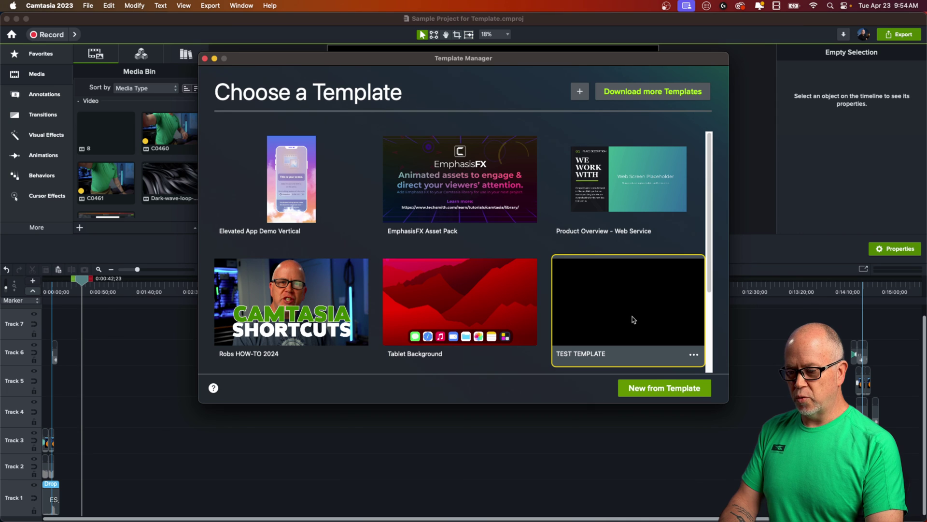
{"action": "left_click", "coordinate": [671, 388]}
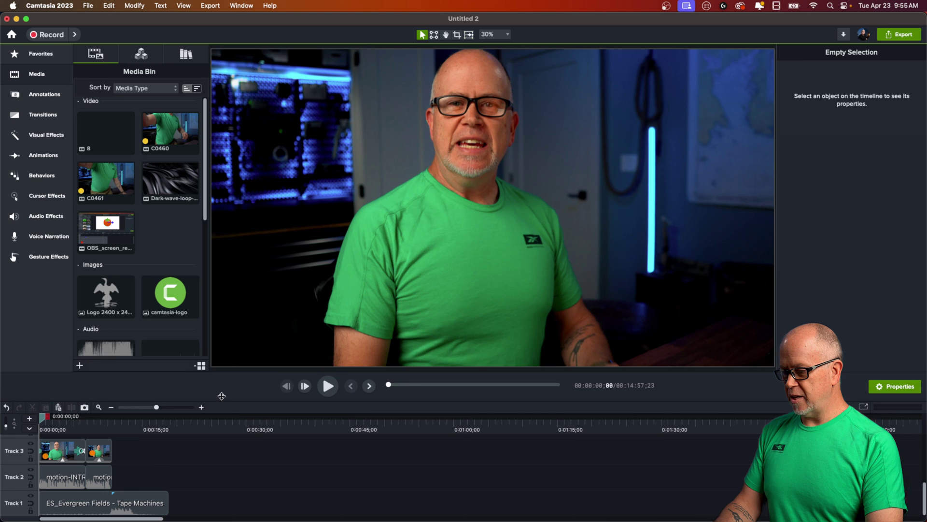
Step: Enlarge the timeline to show all seven tracks, fit the whole project, and preview the intro
{"action": "left_click_drag", "start_coordinate": [219, 401], "coordinate": [312, 257]}
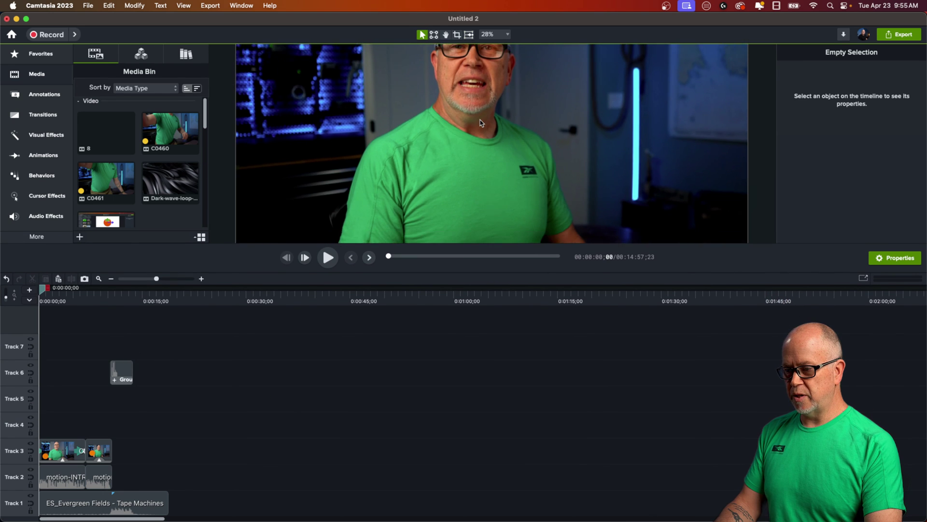
{"action": "left_click", "coordinate": [99, 279]}
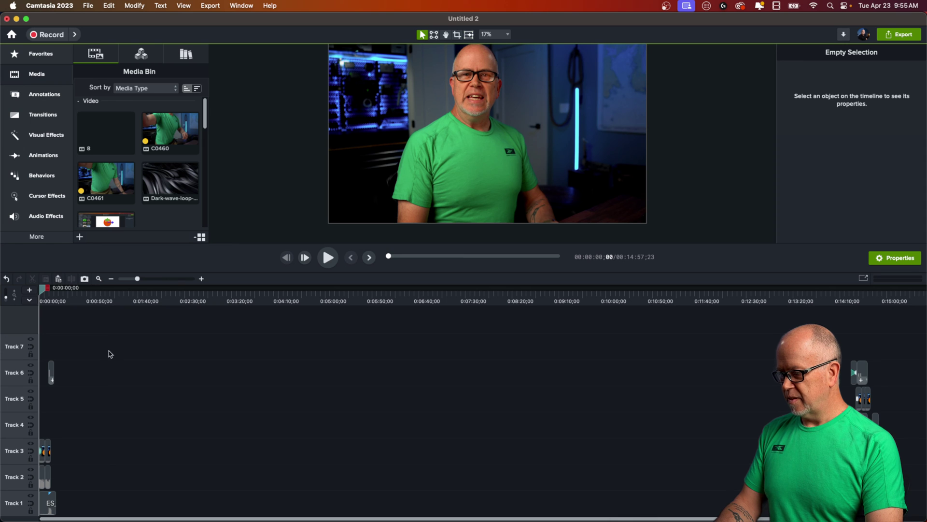
{"action": "key", "text": "super+a"}
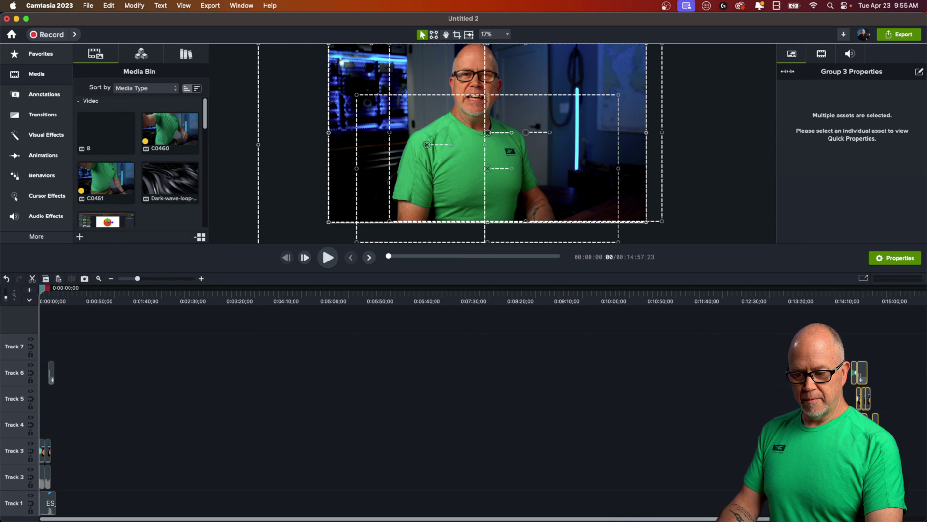
{"action": "left_click", "coordinate": [859, 297]}
{"action": "mouse_move", "coordinate": [57, 301]}
{"action": "left_mouse_down"}
{"action": "mouse_move", "coordinate": [33, 295]}
{"action": "mouse_move", "coordinate": [62, 291]}
{"action": "left_mouse_up"}
{"action": "left_click", "coordinate": [398, 443]}
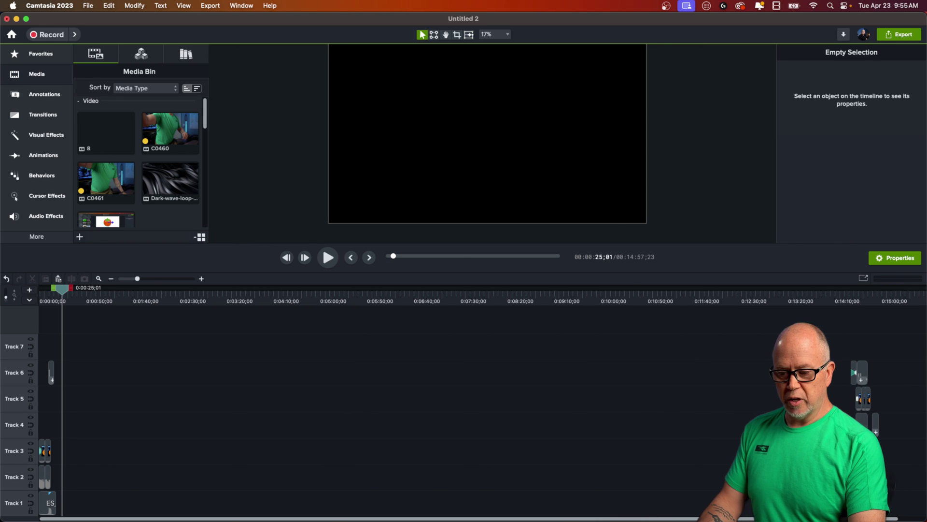
Step: Slide the outro clips left to about 12:15, shortening the project to 12:50
{"action": "left_click_drag", "start_coordinate": [816, 357], "coordinate": [910, 510]}
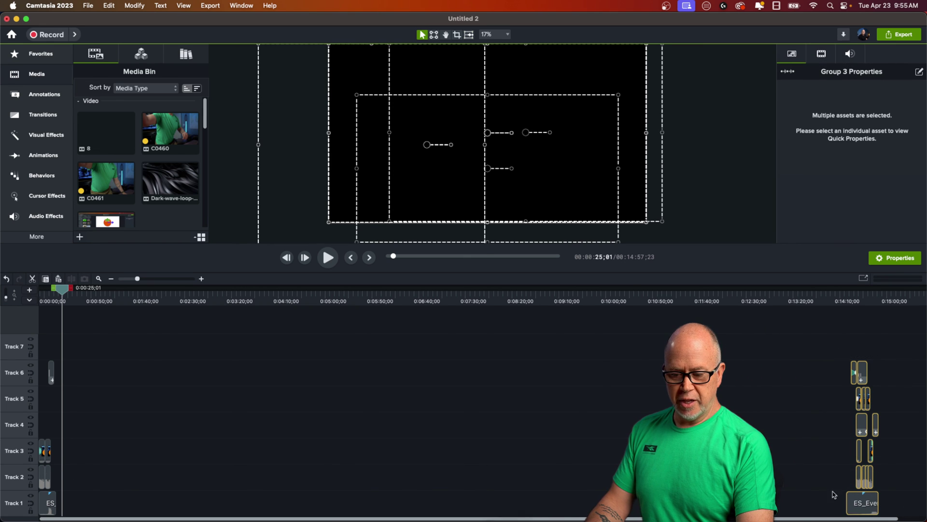
{"action": "left_click", "coordinate": [910, 510]}
{"action": "left_click", "coordinate": [857, 508]}
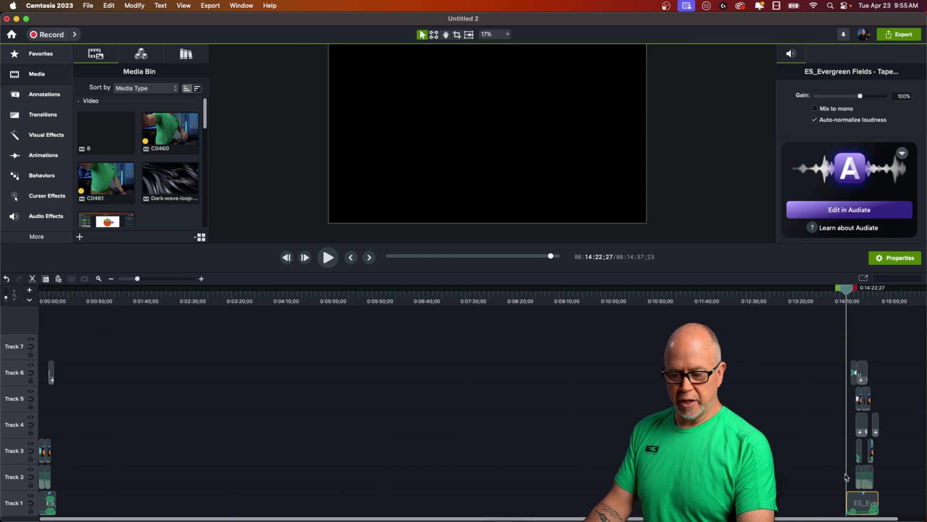
{"action": "left_click", "coordinate": [847, 293]}
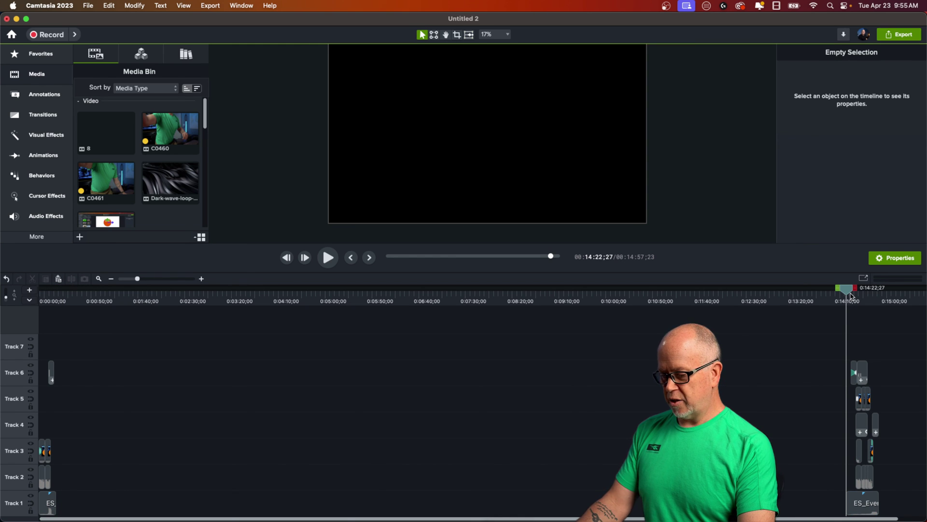
{"action": "left_click_drag", "start_coordinate": [848, 292], "coordinate": [729, 343]}
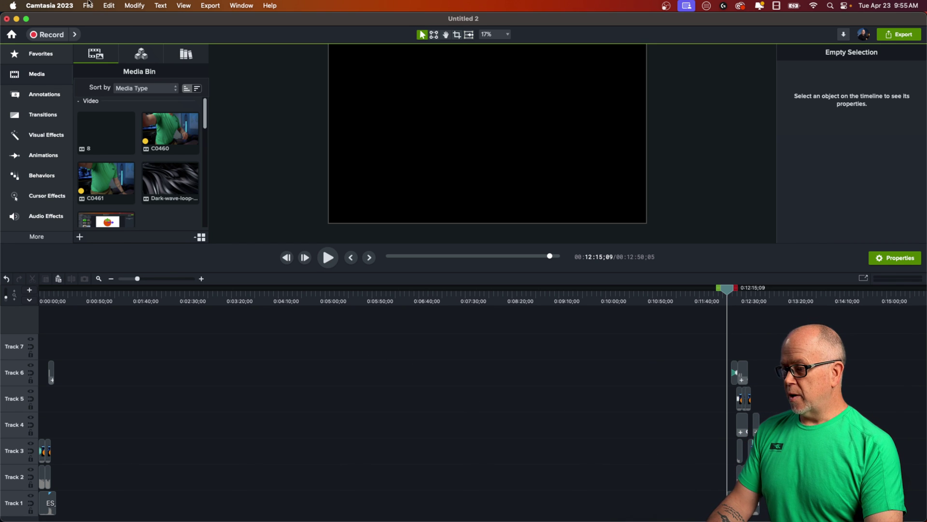
{"action": "left_click", "coordinate": [88, 6]}
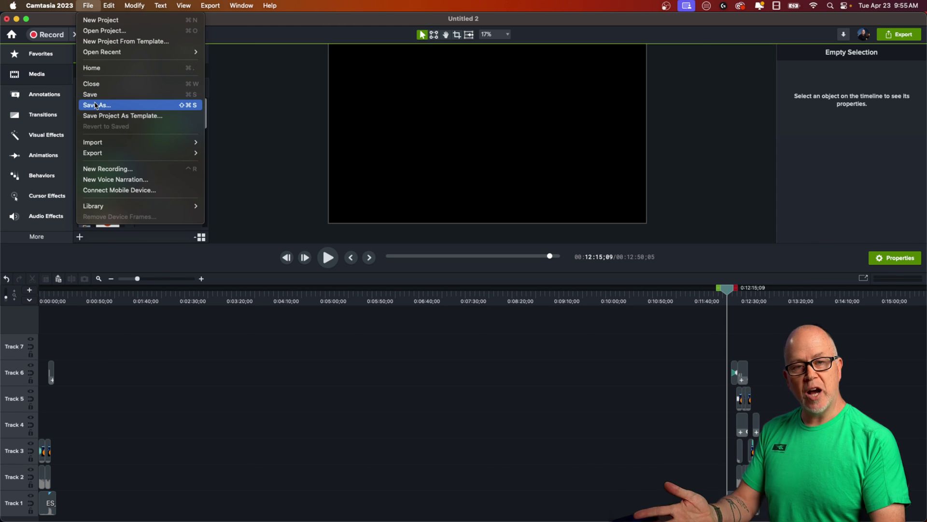
{"action": "left_click", "coordinate": [184, 364]}
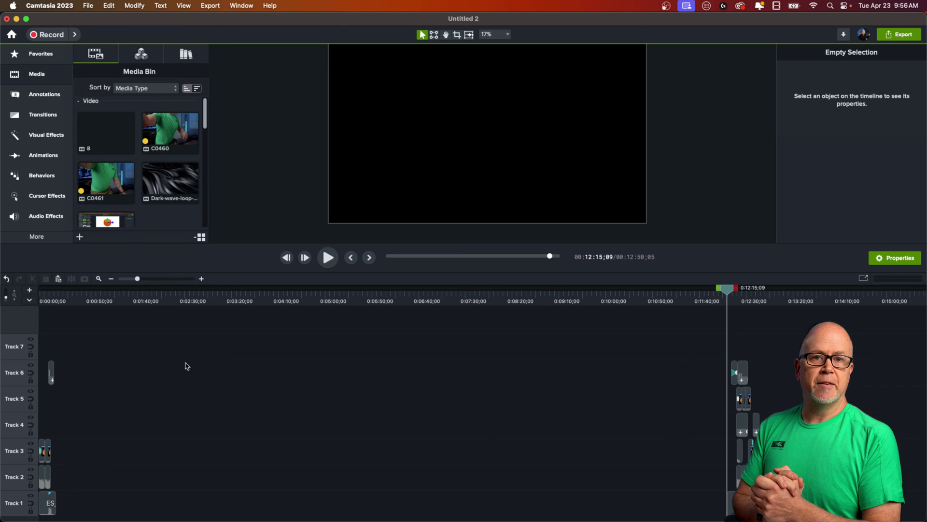